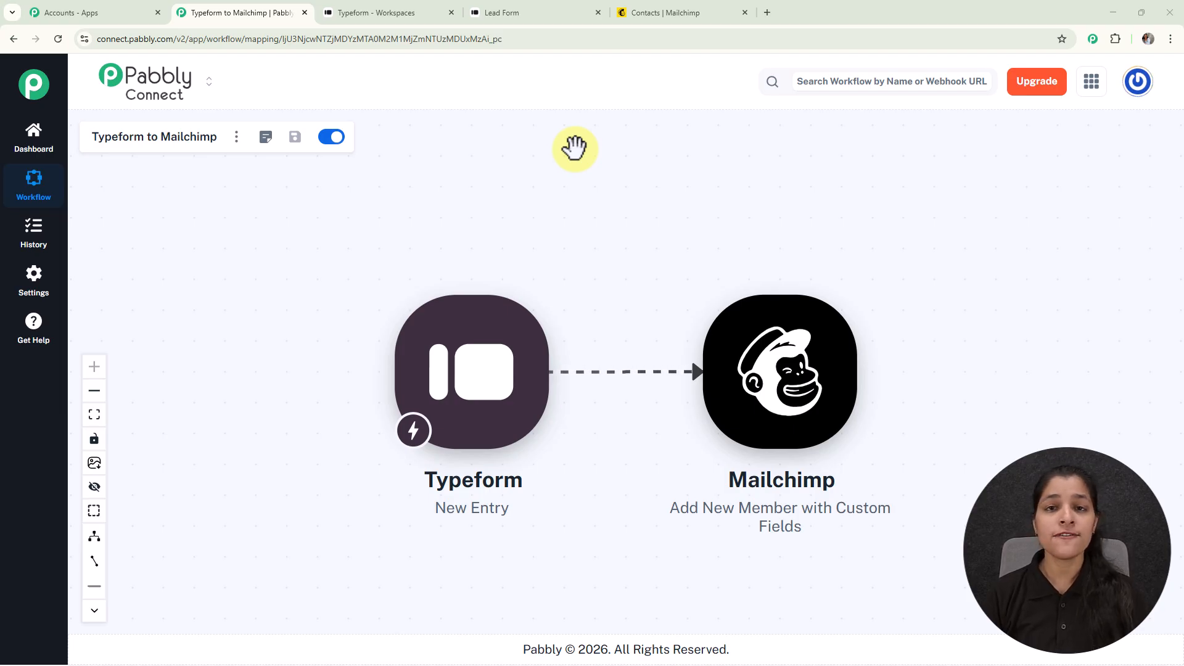
# Enter the test contact's first name, last name and email on the Lead Form
pyautogui.click(484, 14)
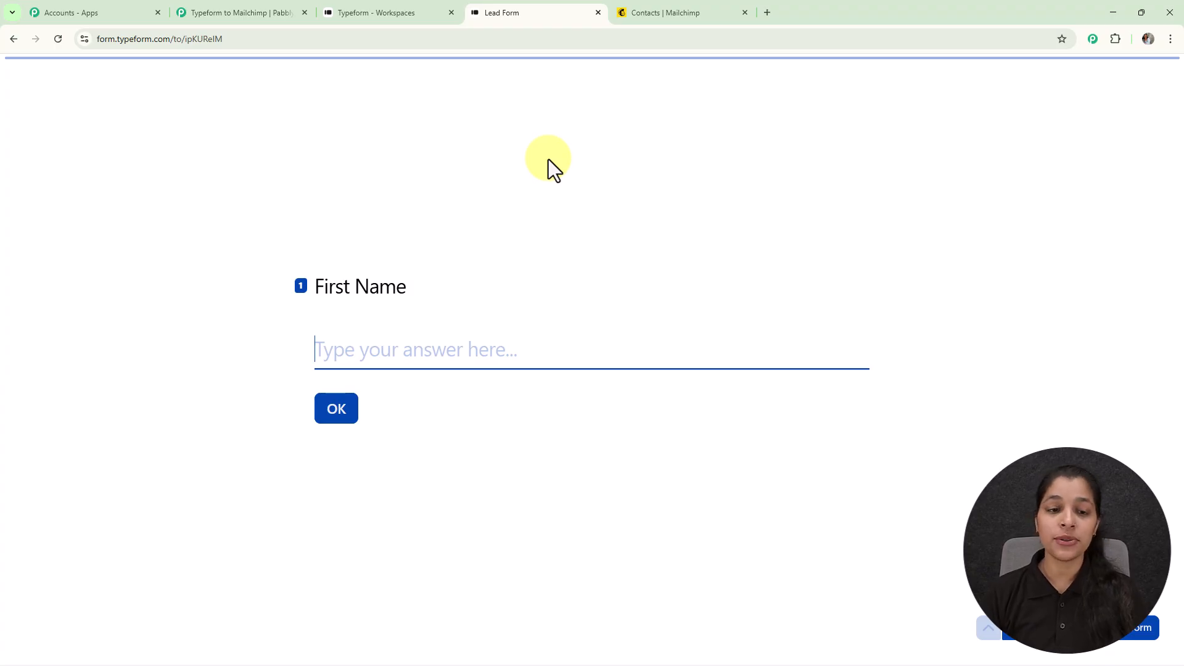
pyautogui.write('S')
pyautogui.press('Return')
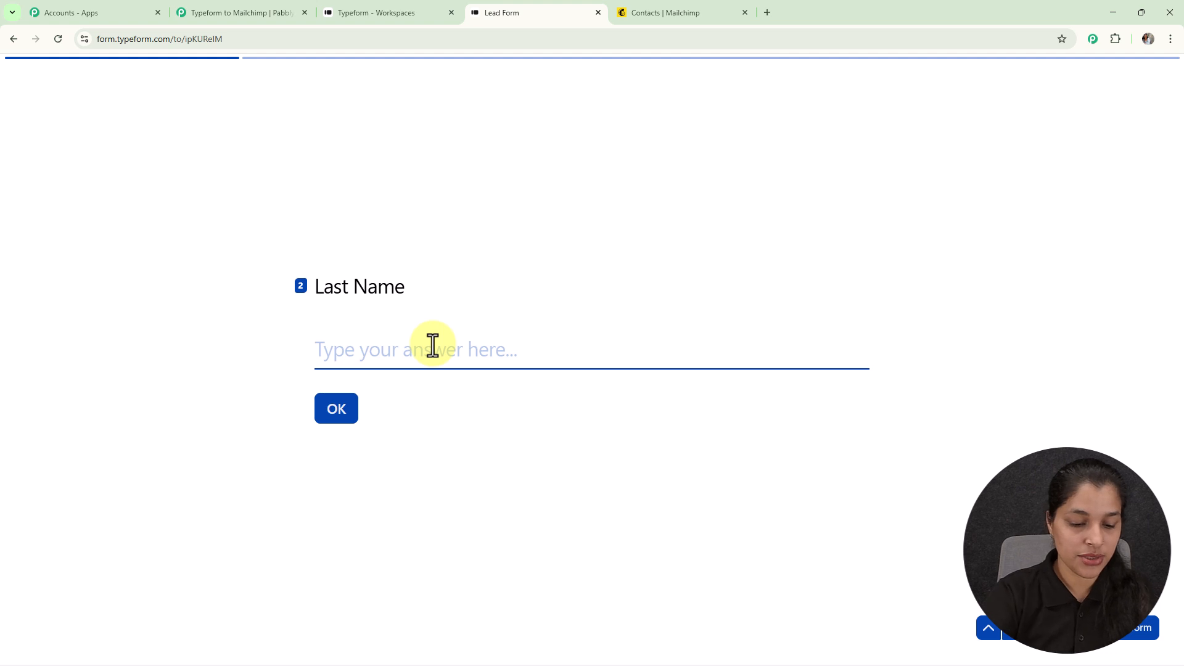
pyautogui.press('Return')
pyautogui.click(426, 361)
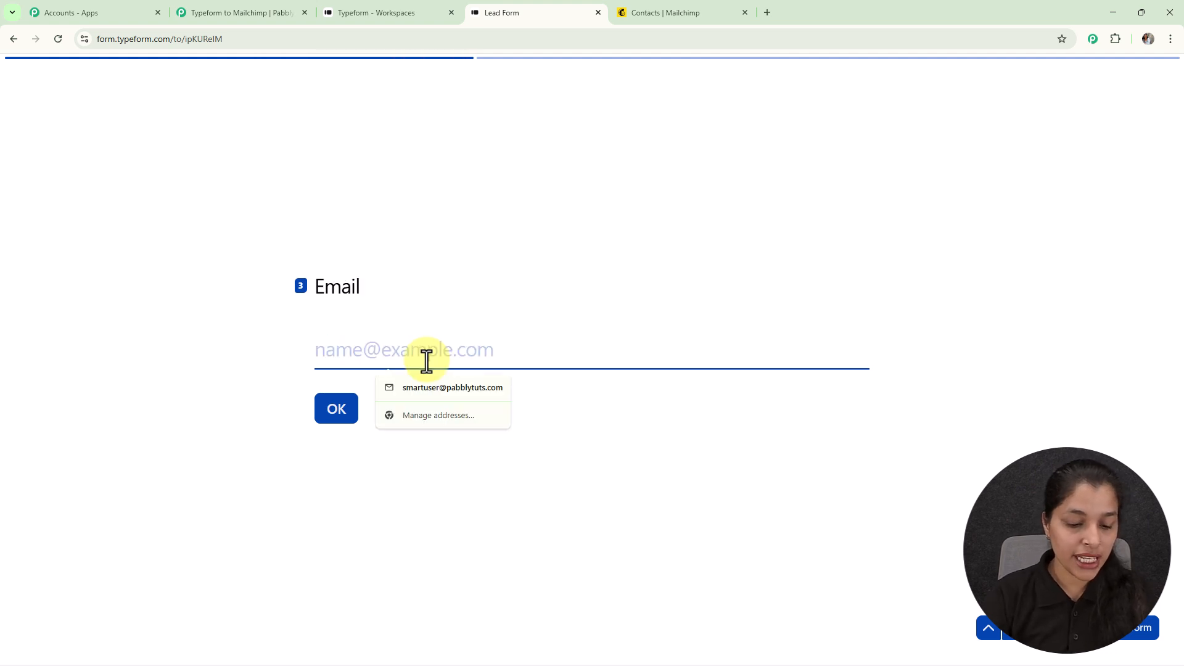
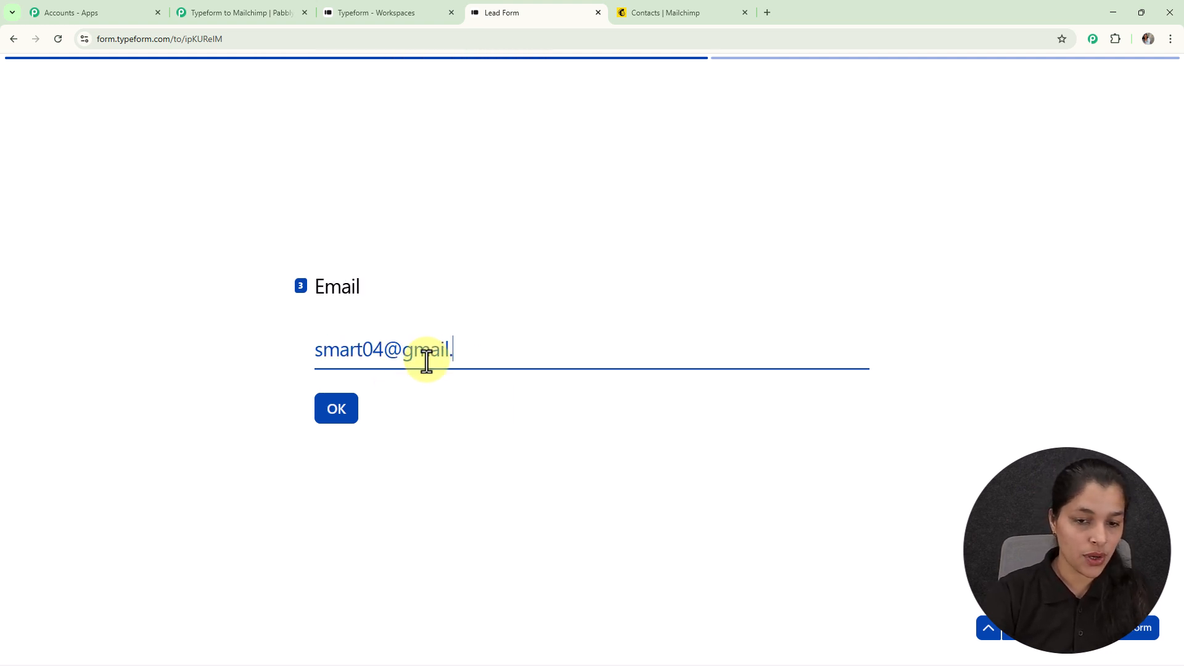
pyautogui.press('Return')
# Set the phone country to India, enter the city Bhopal, and submit the form
pyautogui.click(339, 350)
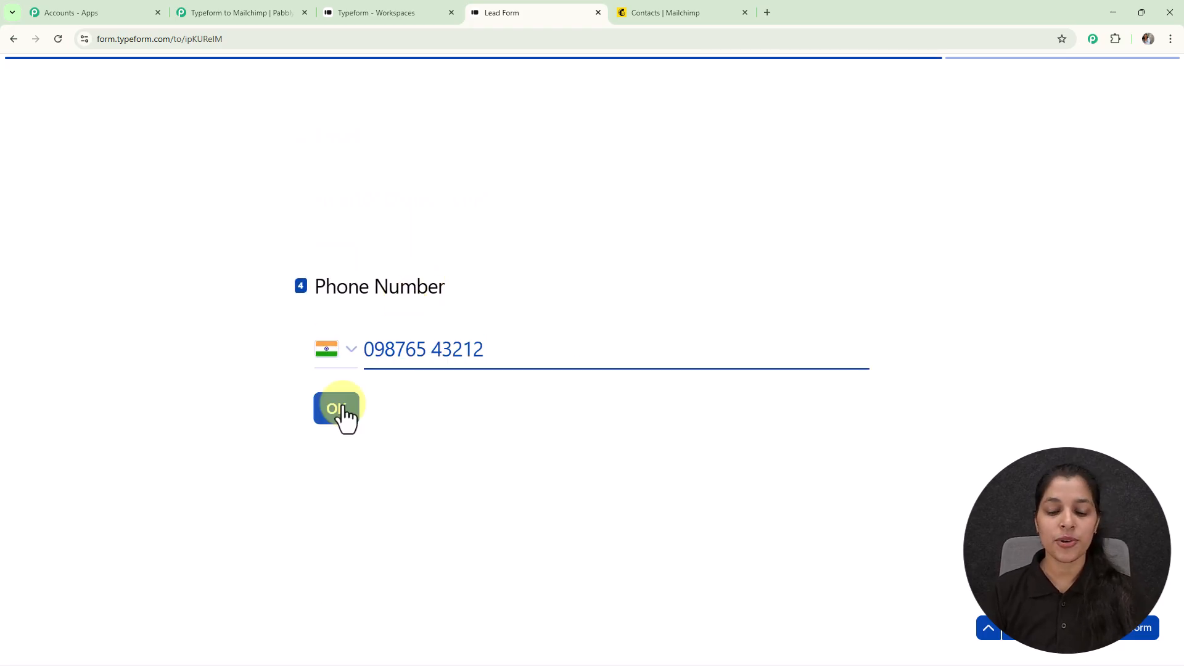
pyautogui.click(338, 409)
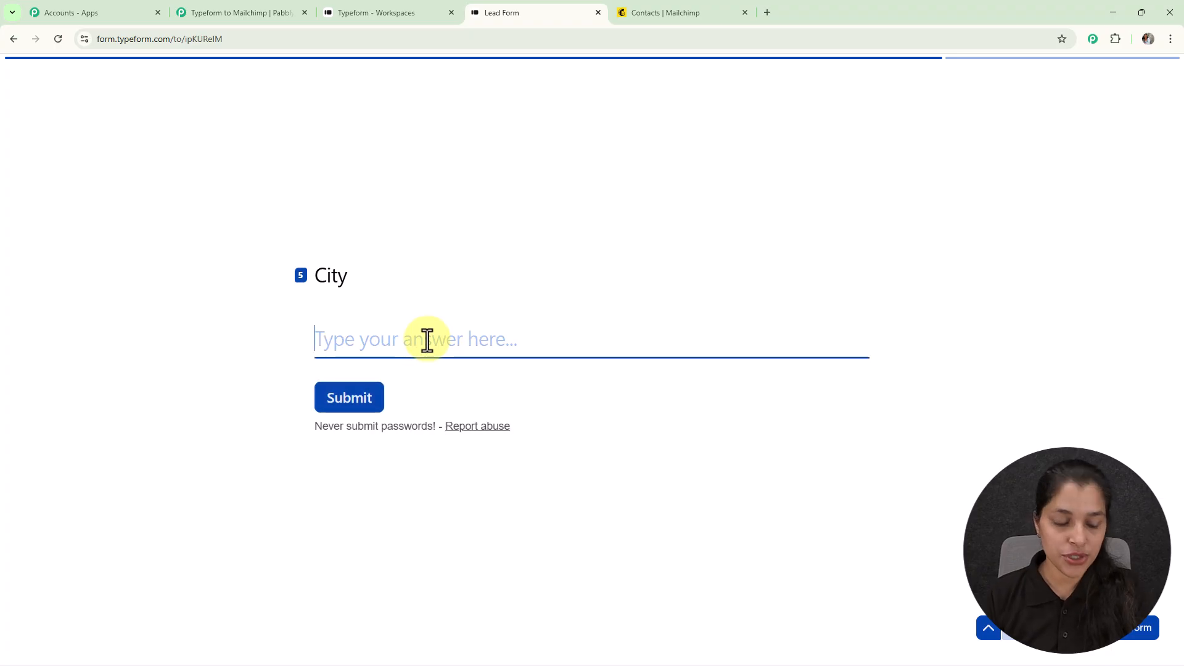
pyautogui.write('Bhopal')
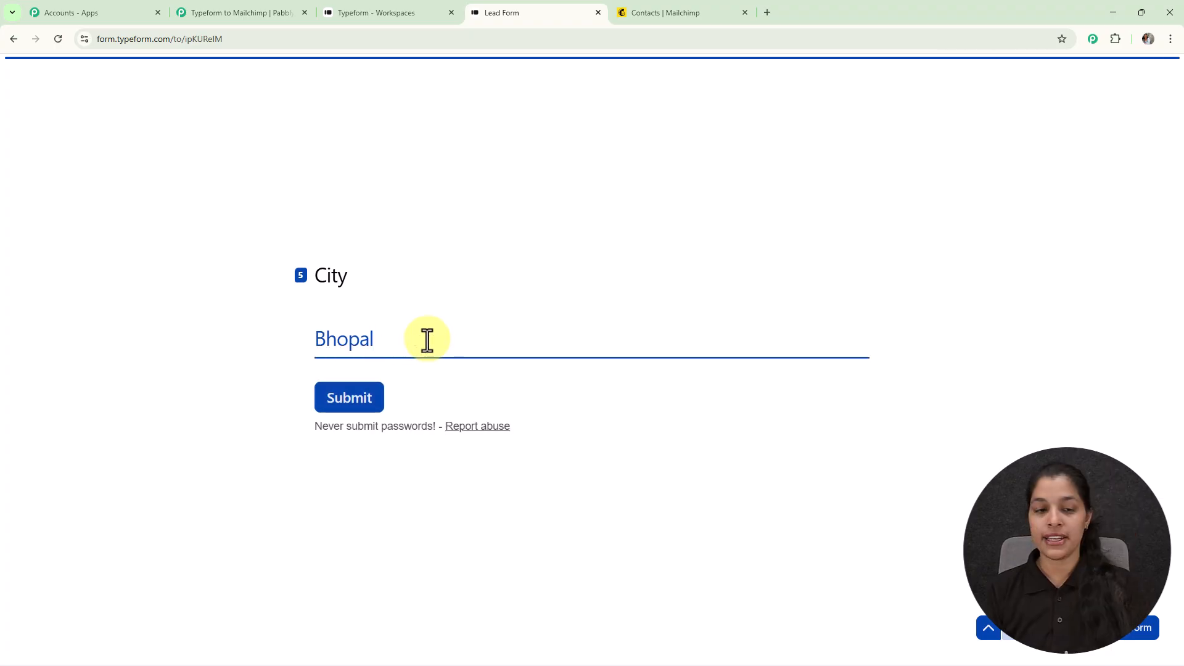
pyautogui.click(350, 400)
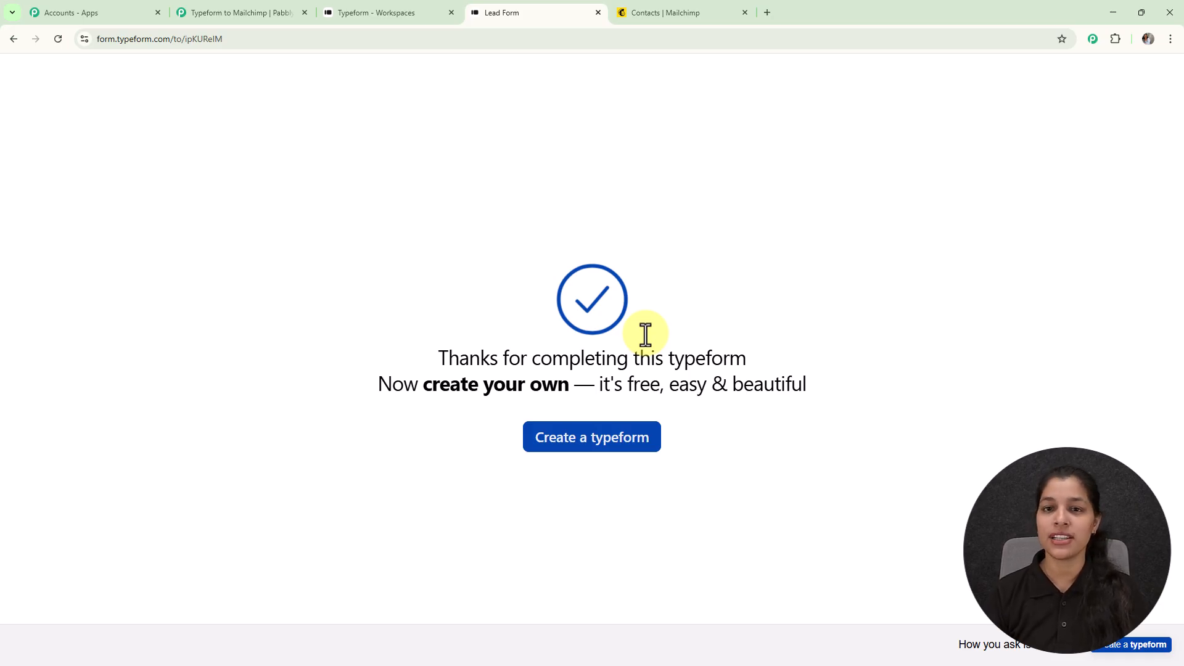
# Reload Mailchimp Contacts, open the new API-added test contact's profile, then go back to Pabbly
pyautogui.click(682, 12)
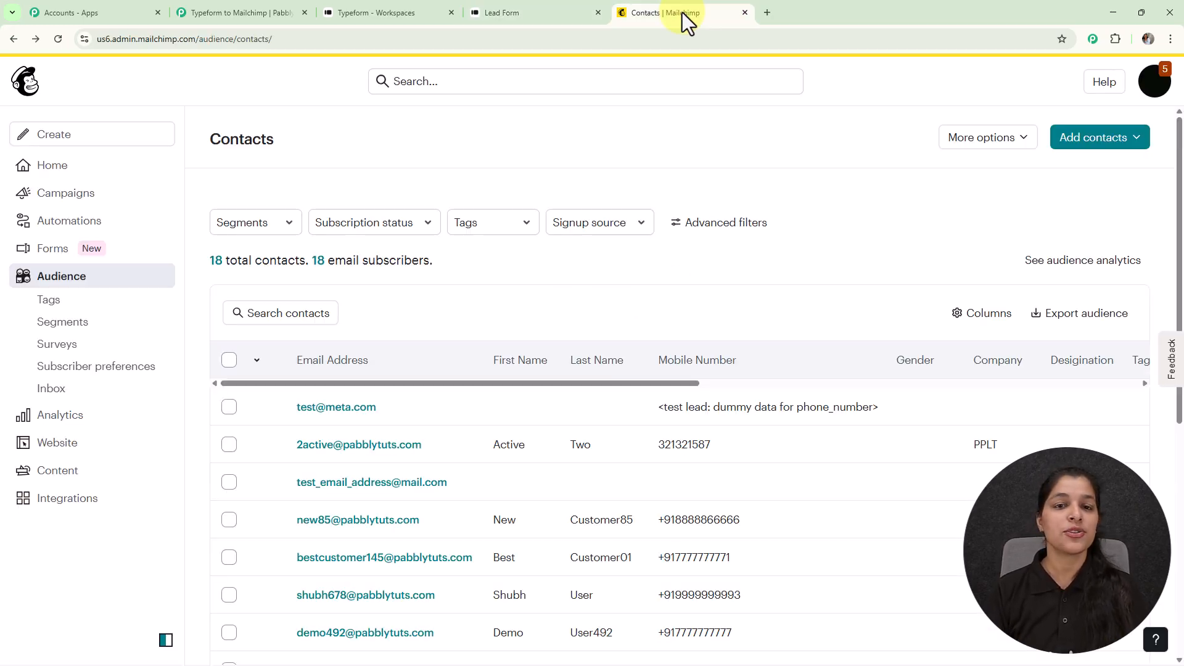
pyautogui.click(58, 39)
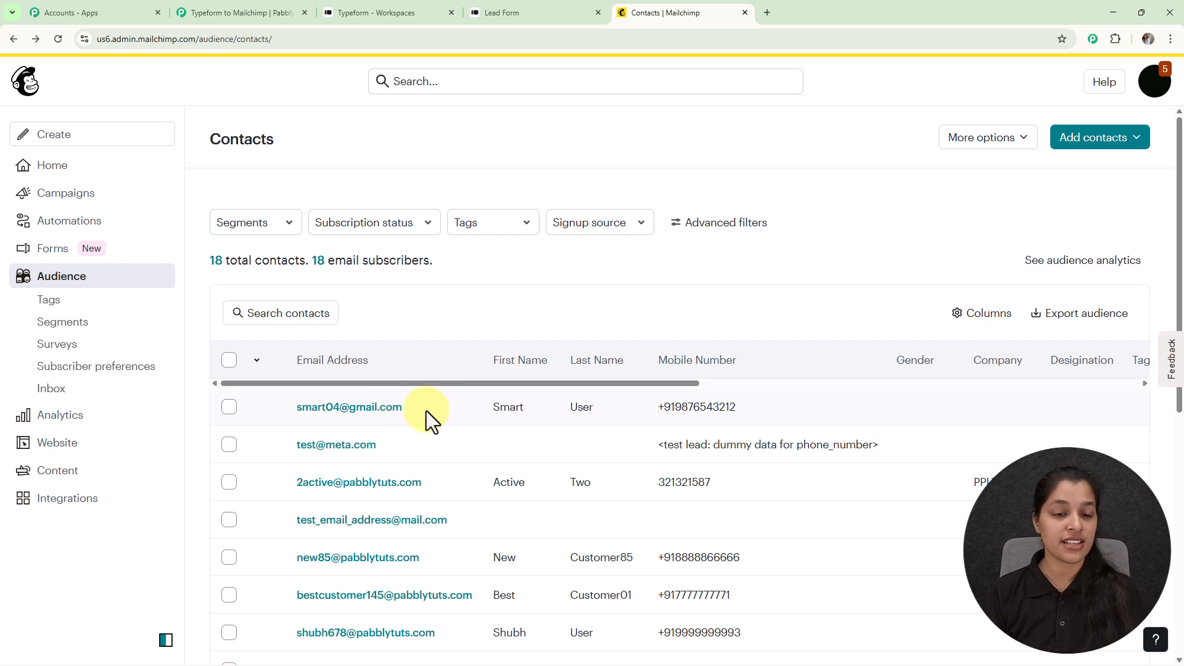
pyautogui.click(408, 409)
pyautogui.scroll(-2, 401, 360)
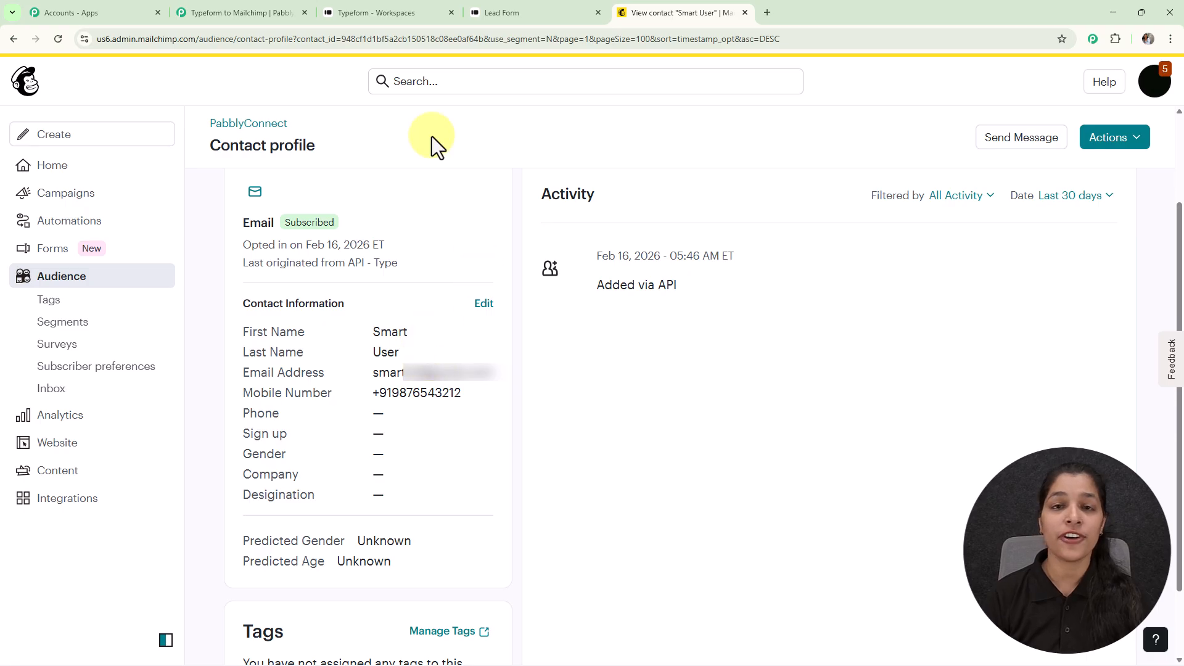
pyautogui.click(225, 13)
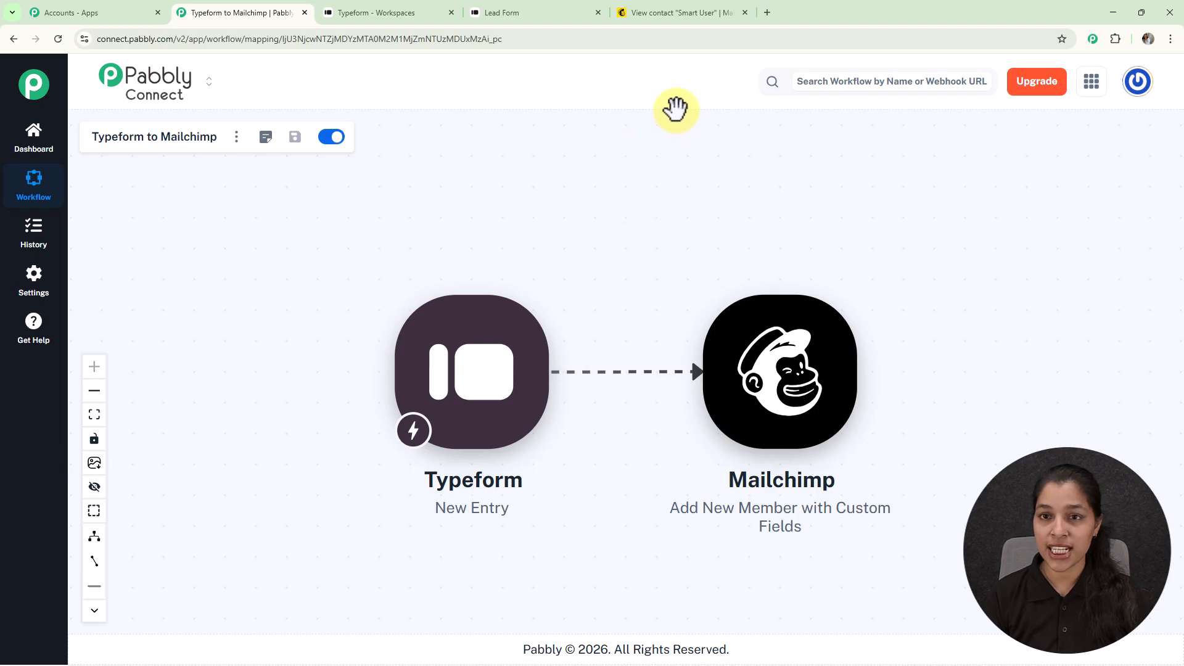
# Open pabbly.com/connect in a new Chrome tab
pyautogui.click(767, 12)
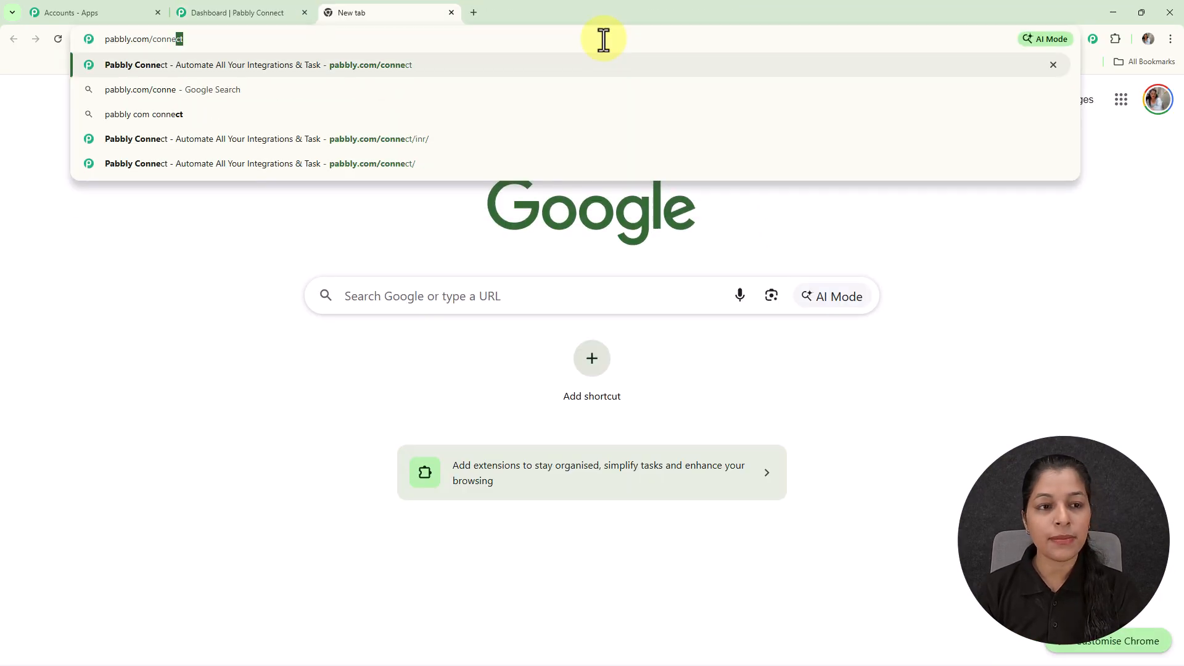
pyautogui.press('Return')
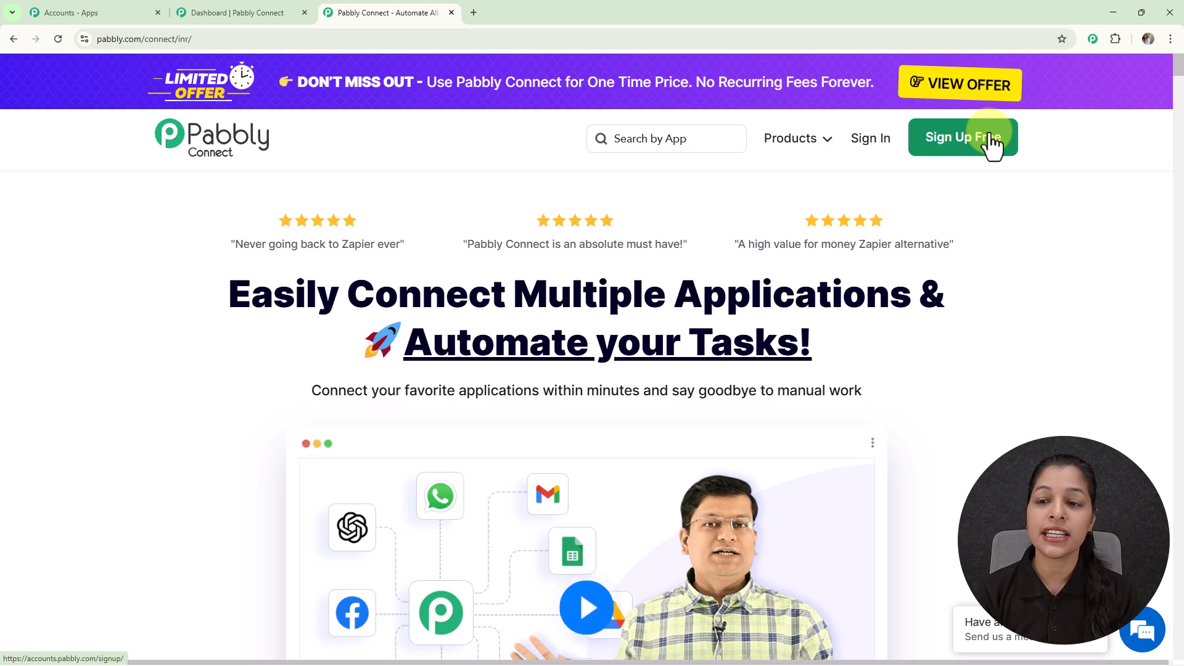
# Sign in and open the Pabbly Connect application from the apps page
pyautogui.click(871, 140)
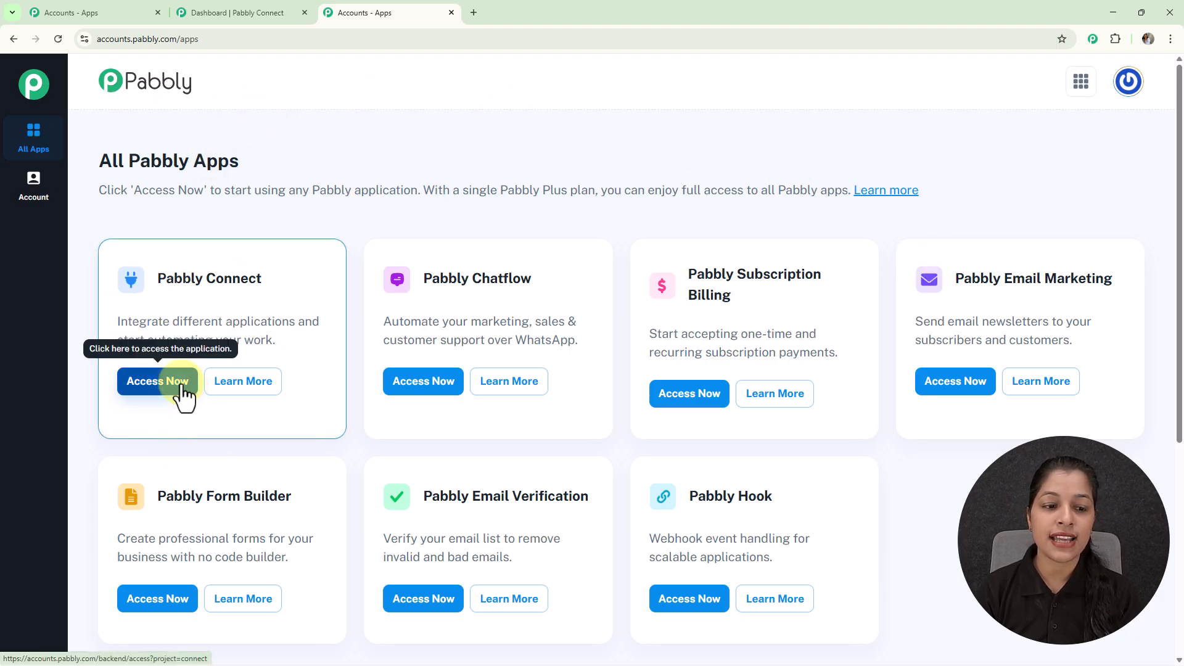
pyautogui.click(158, 381)
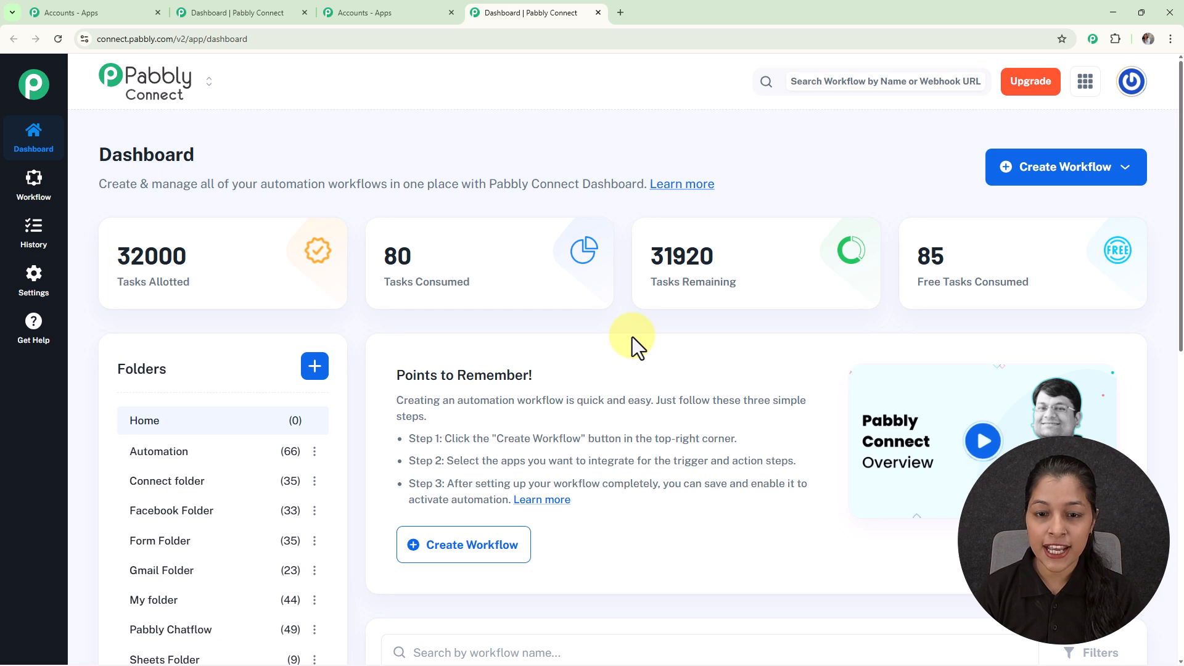
pyautogui.scroll(-1, 254, 494)
pyautogui.scroll(1, 253, 512)
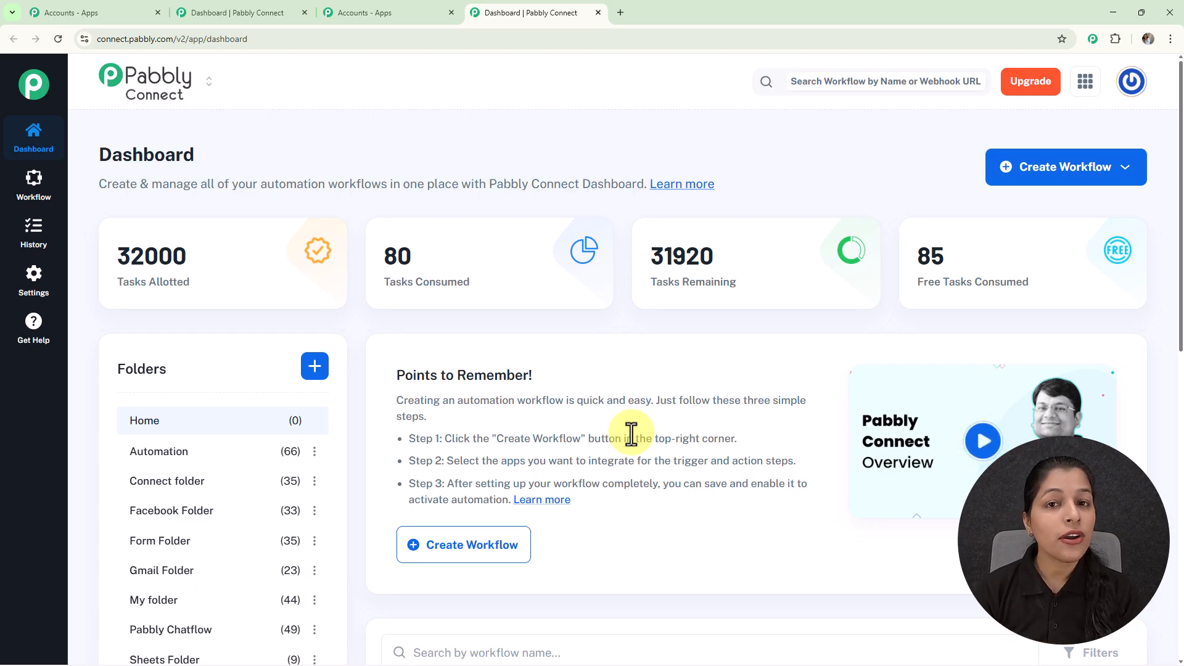
# Cancel the Create Folder dialog and bring up the Create Workflow options
pyautogui.click(314, 367)
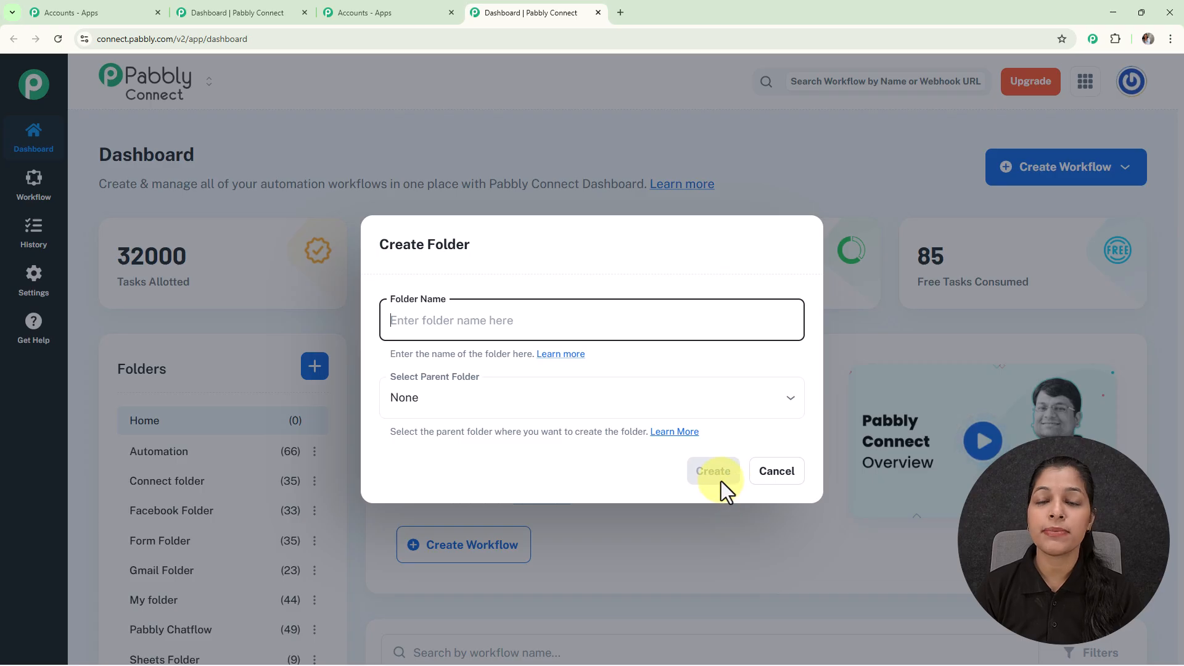
pyautogui.click(782, 483)
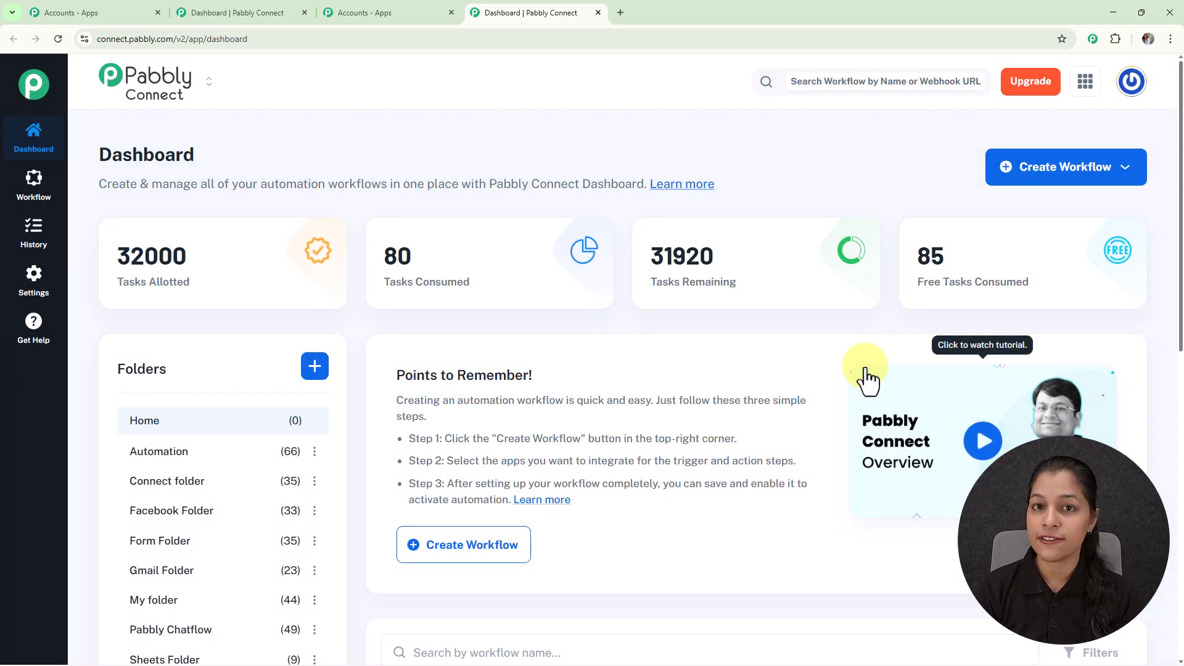
pyautogui.click(1062, 176)
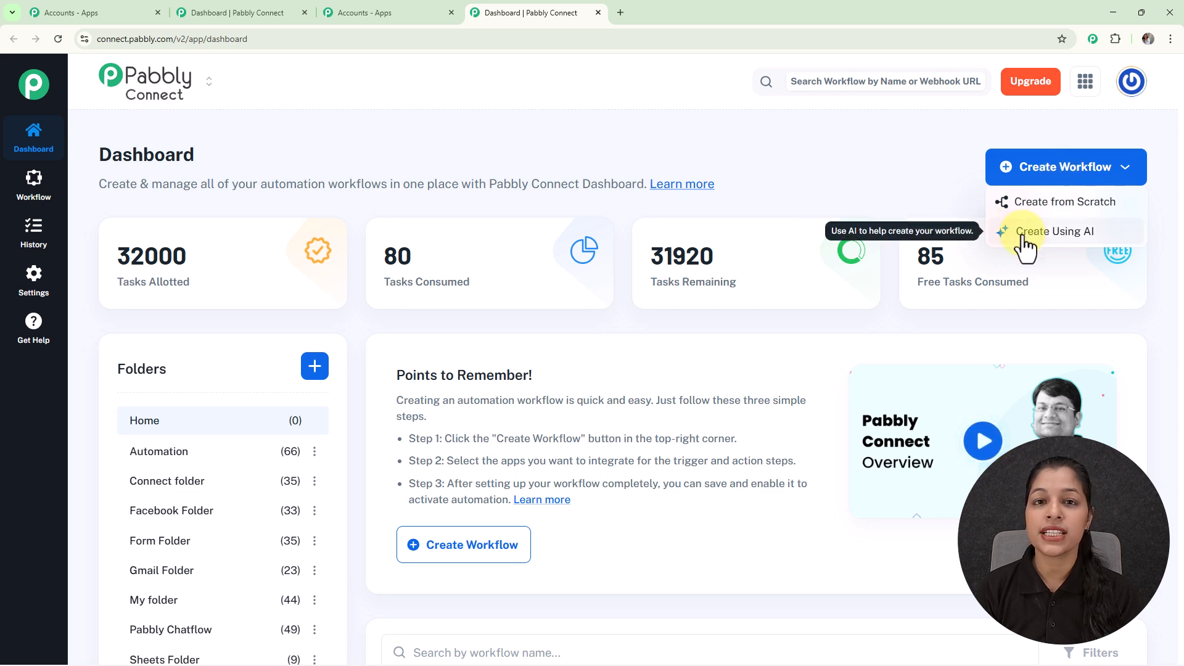
# Start 'Add Subscribers to Mailchimp Automatically' from scratch using the New (Beta) builder
pyautogui.click(1066, 210)
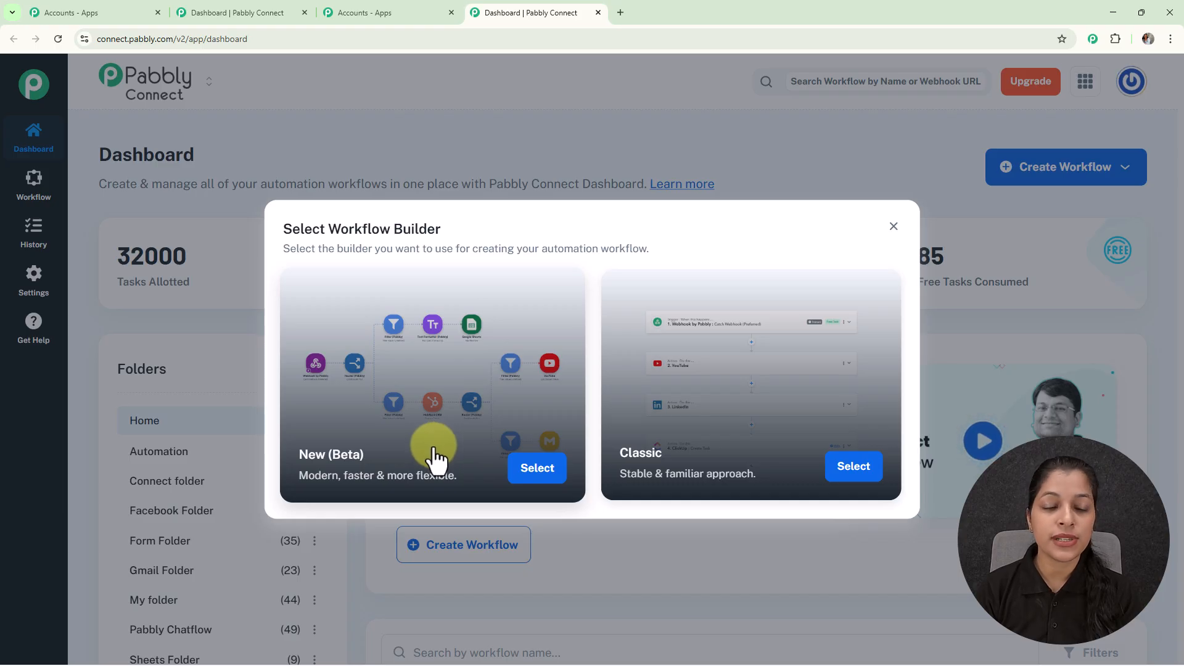
pyautogui.click(524, 473)
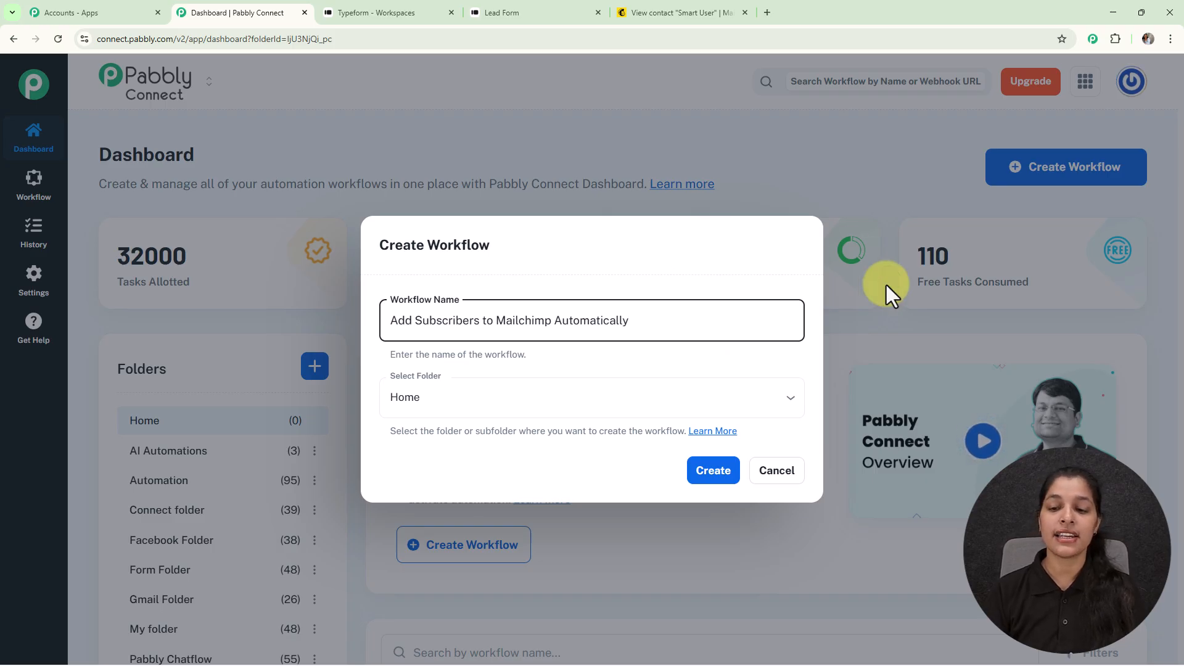
# Place the workflow in the Automation folder and create it
pyautogui.click(784, 401)
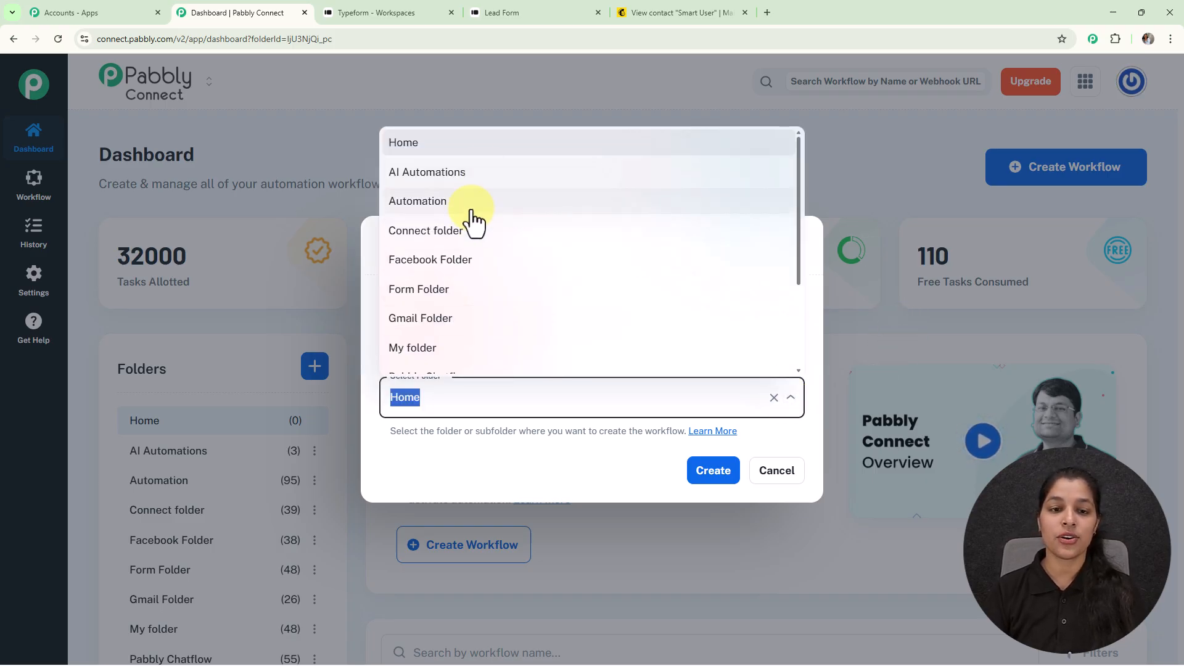
pyautogui.click(487, 203)
pyautogui.click(715, 478)
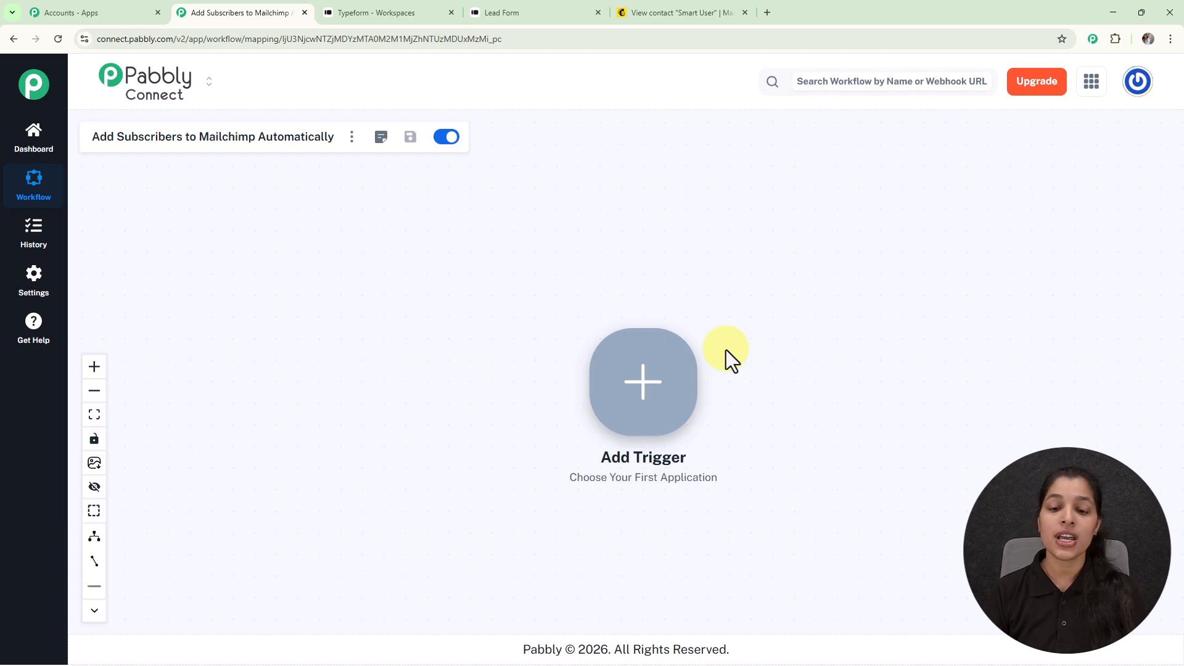
# Set the trigger app to Typeform with the New Entry event
pyautogui.click(641, 387)
pyautogui.click(735, 163)
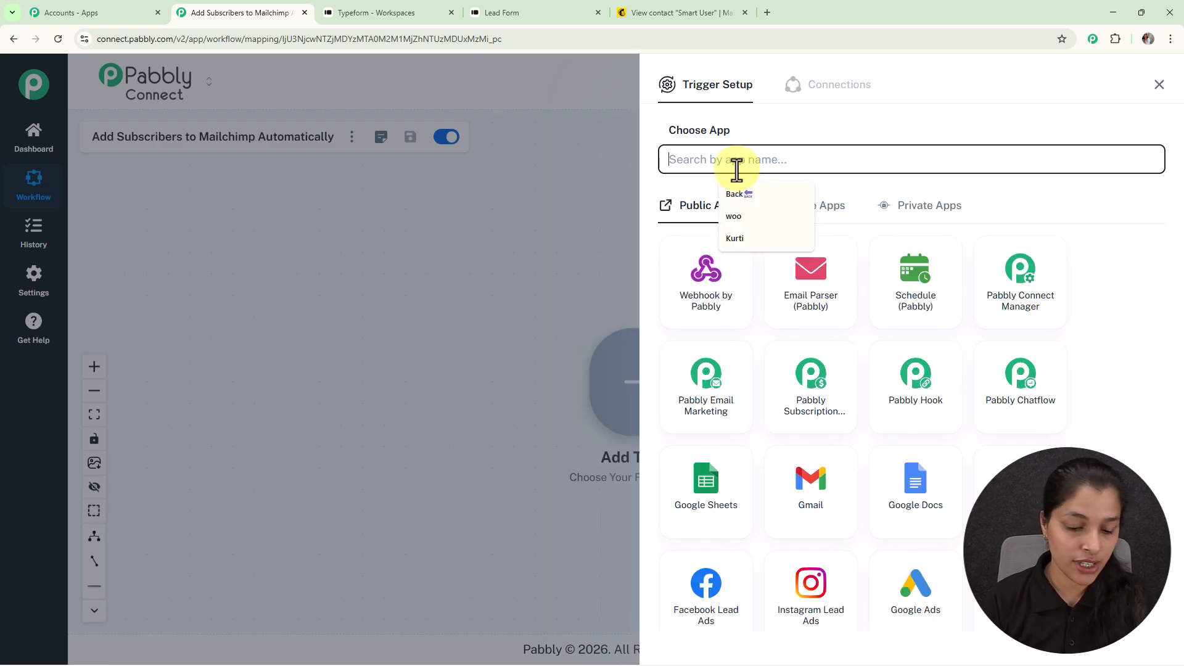
pyautogui.write('typefor')
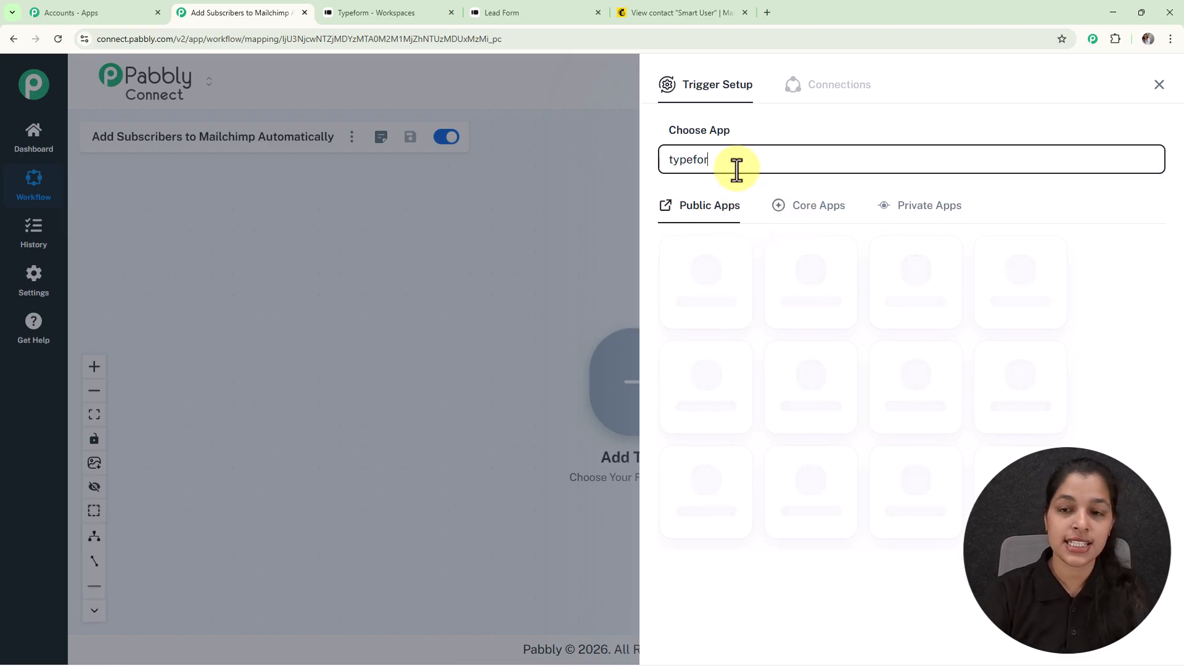
pyautogui.click(707, 272)
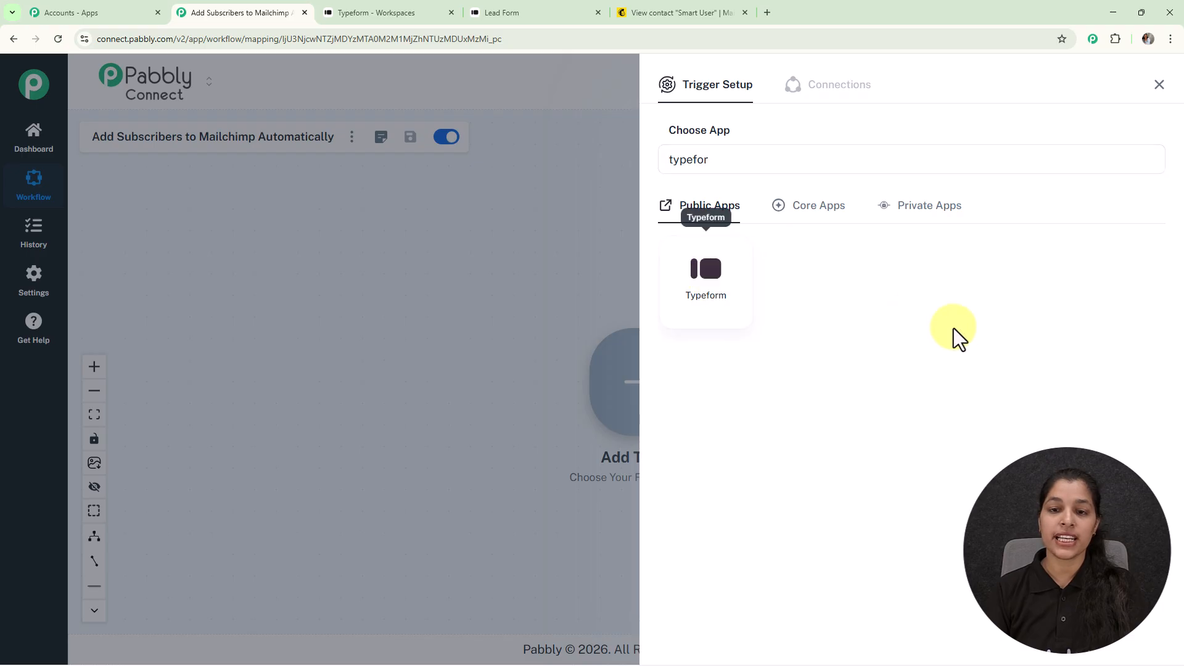
pyautogui.click(754, 223)
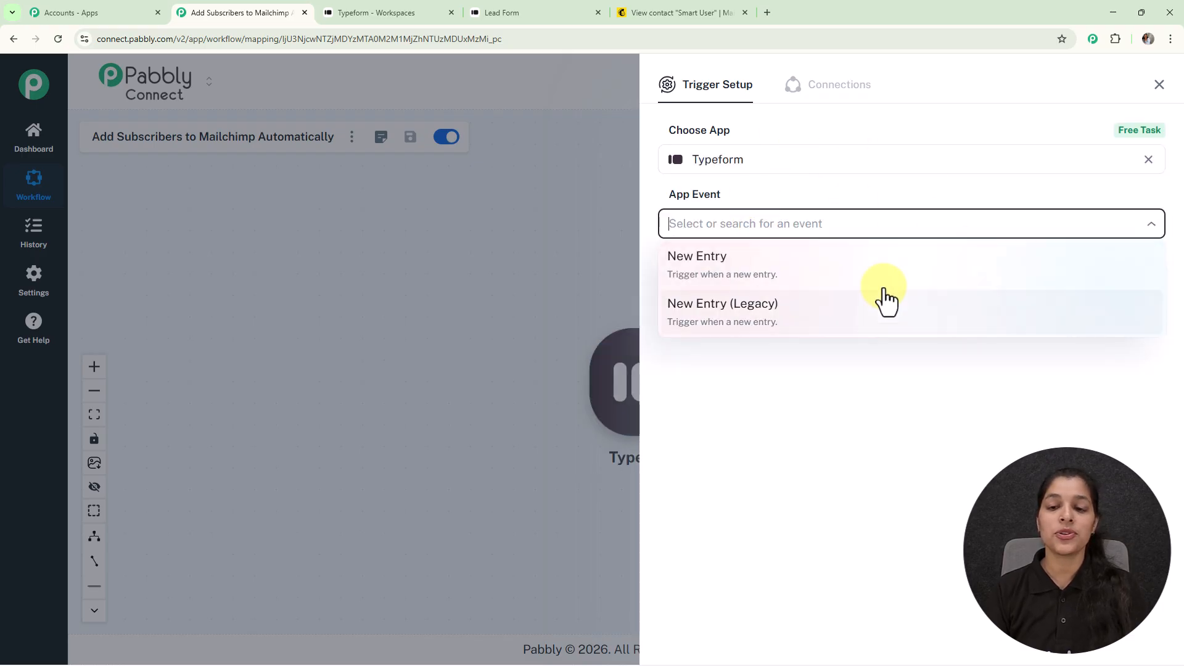
pyautogui.click(727, 281)
# Add a new Typeform connection and authorize access to the Typeform account
pyautogui.click(706, 281)
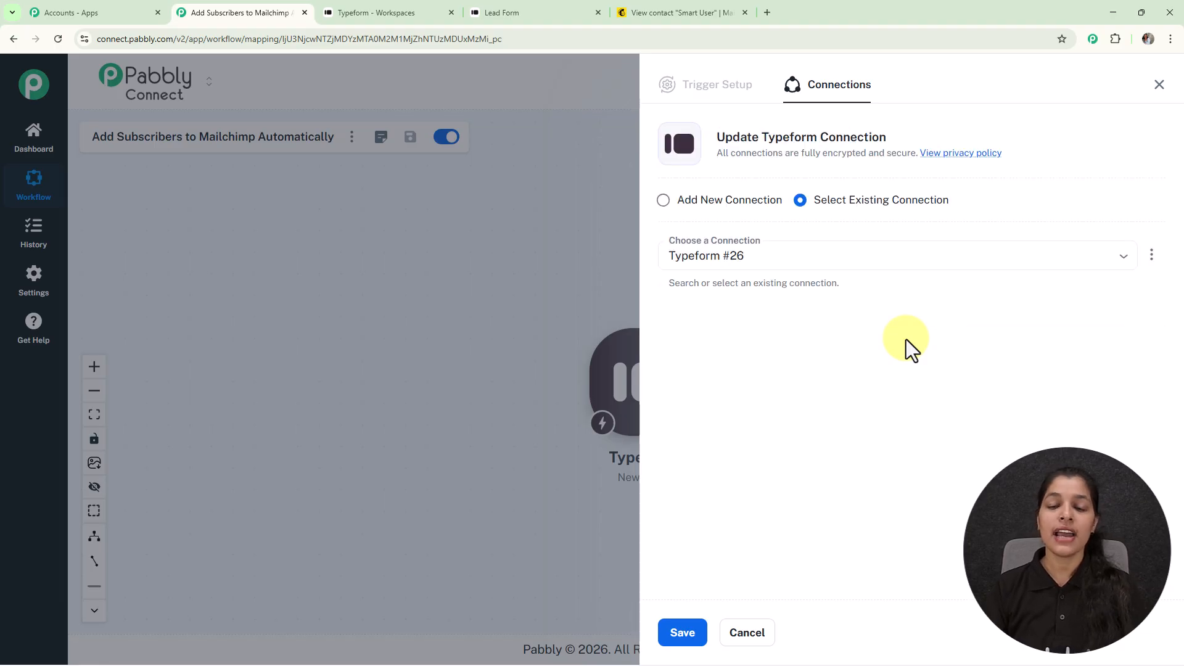
pyautogui.click(659, 207)
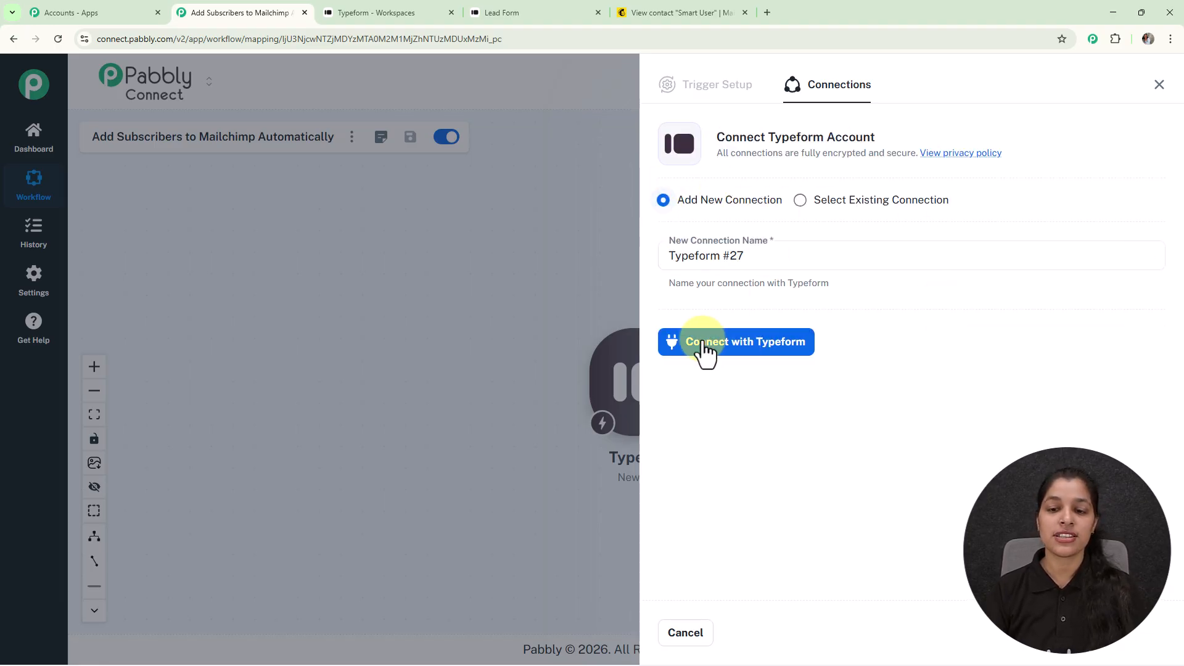
pyautogui.click(739, 343)
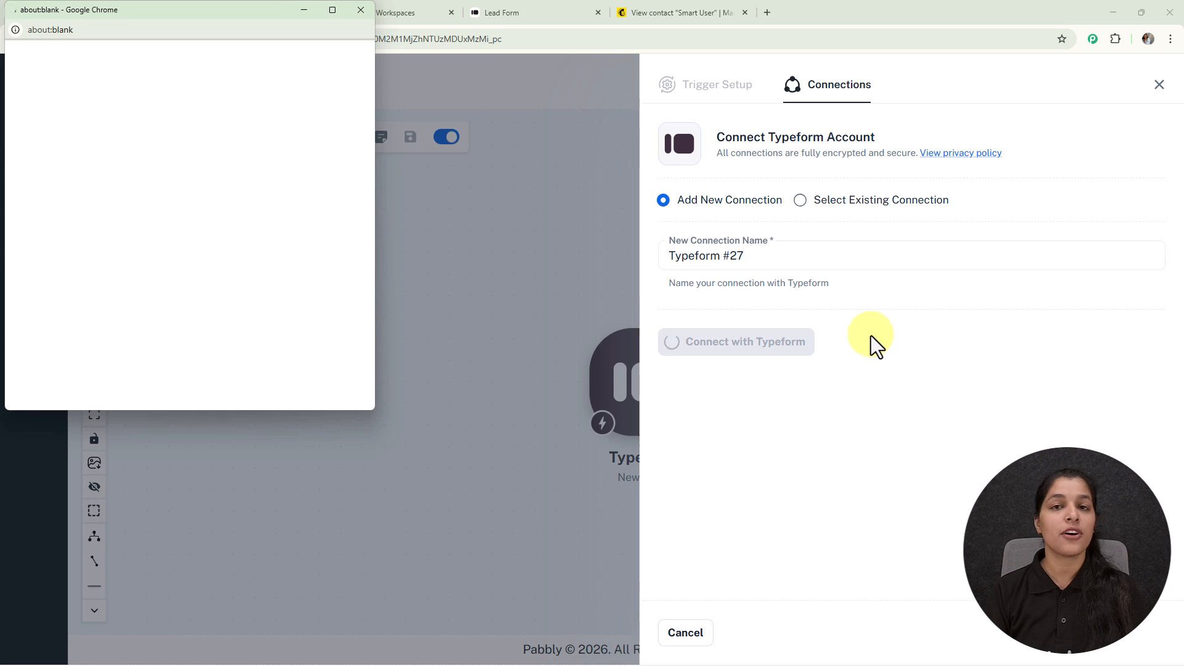
pyautogui.scroll(-10, 178, 271)
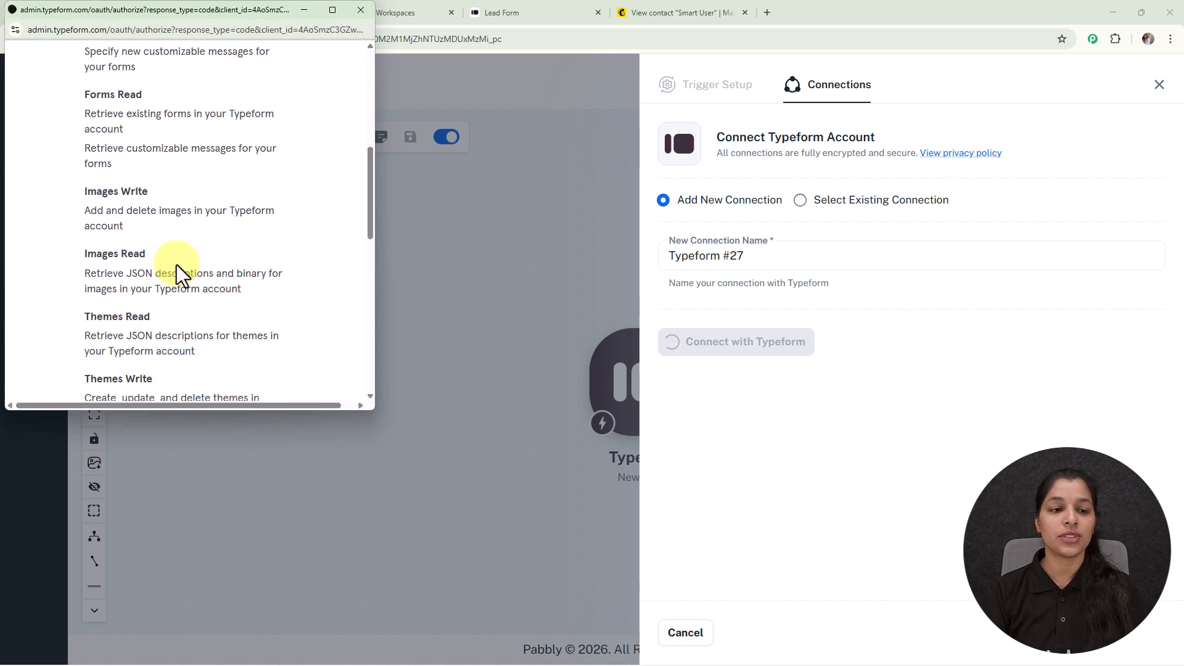
pyautogui.click(184, 235)
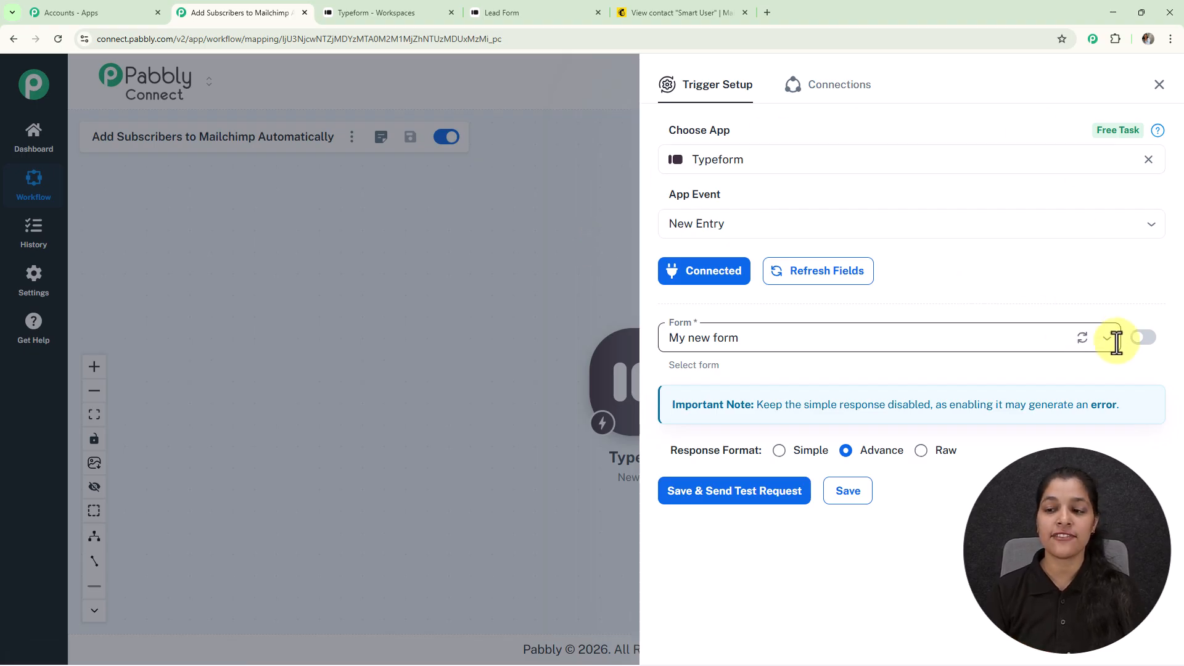
pyautogui.click(360, 12)
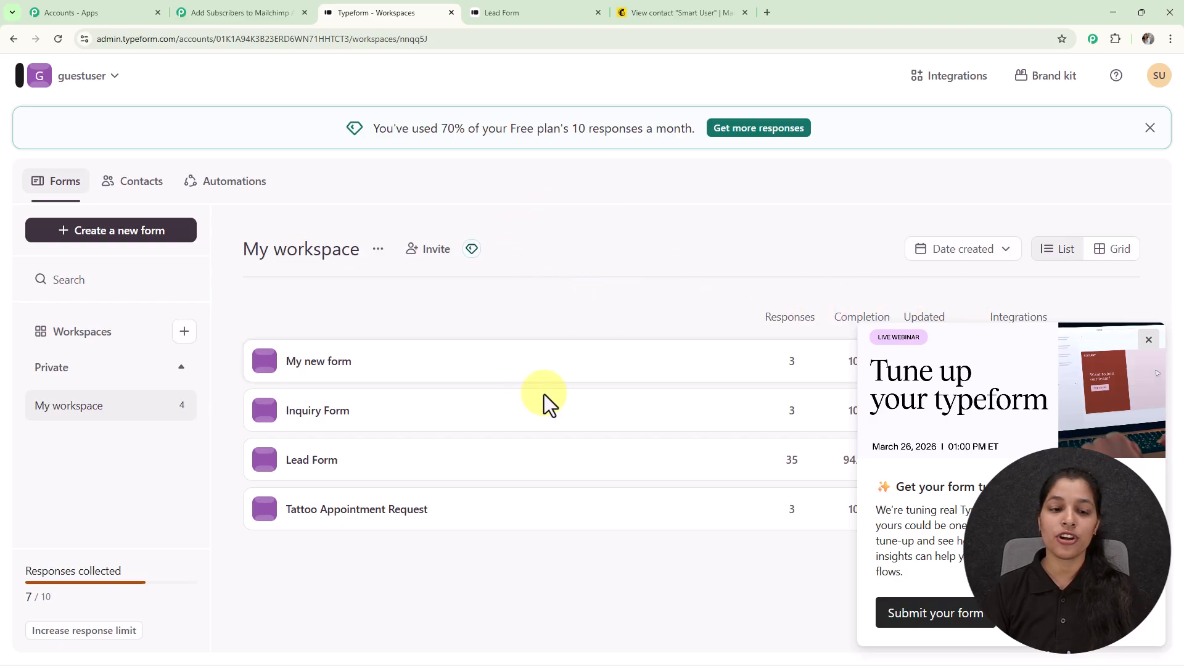
pyautogui.click(282, 11)
# Choose Lead Form with Simple response format, then save and send a test request
pyautogui.click(1108, 343)
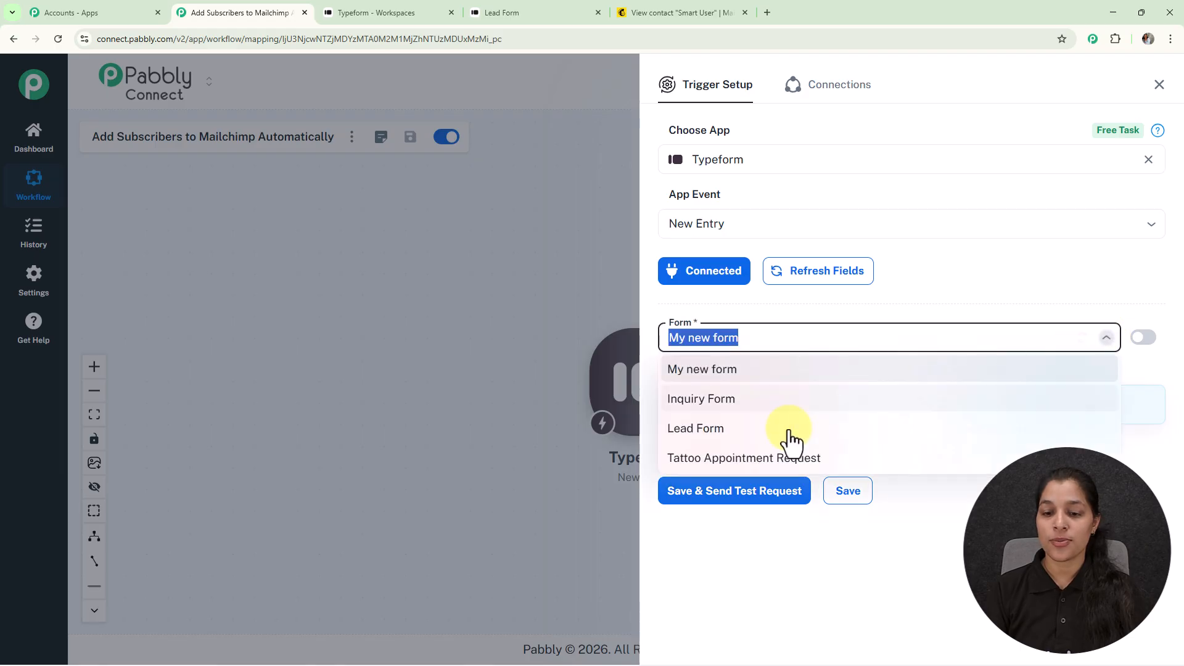
pyautogui.click(686, 428)
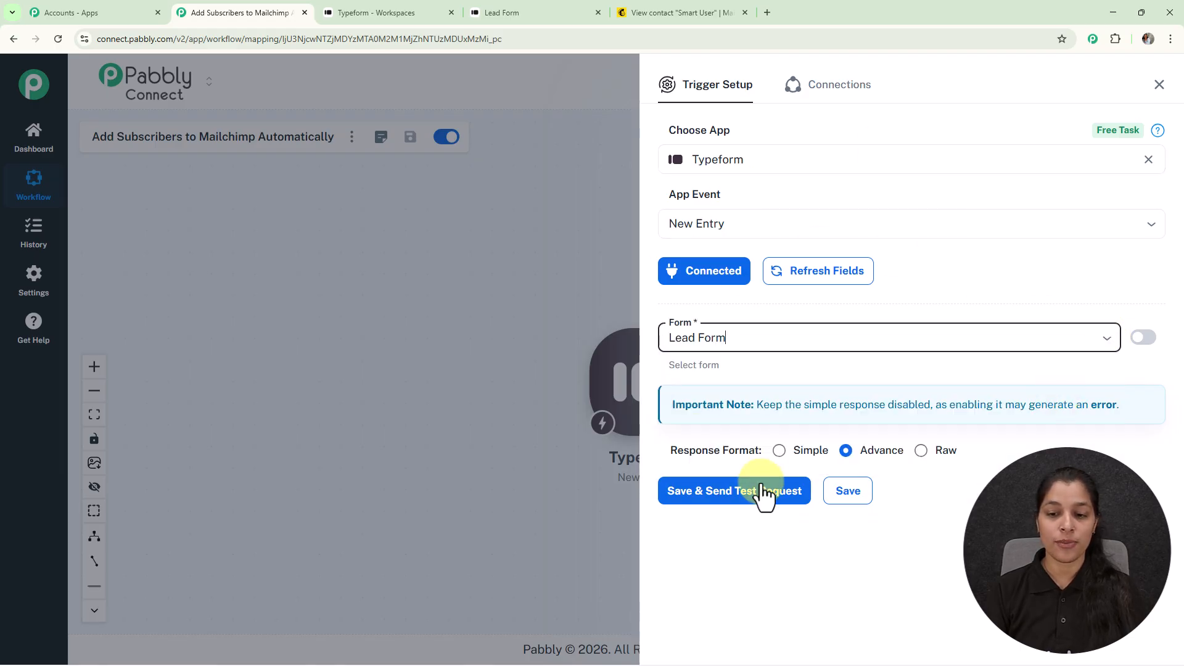
pyautogui.click(779, 451)
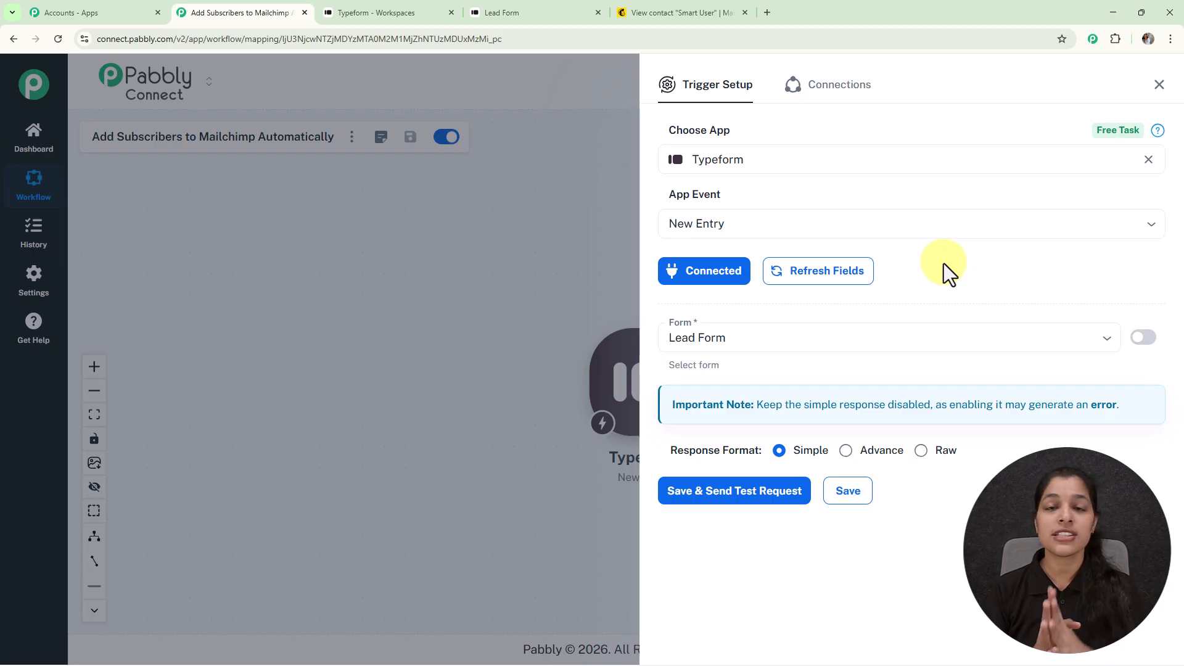
pyautogui.click(730, 498)
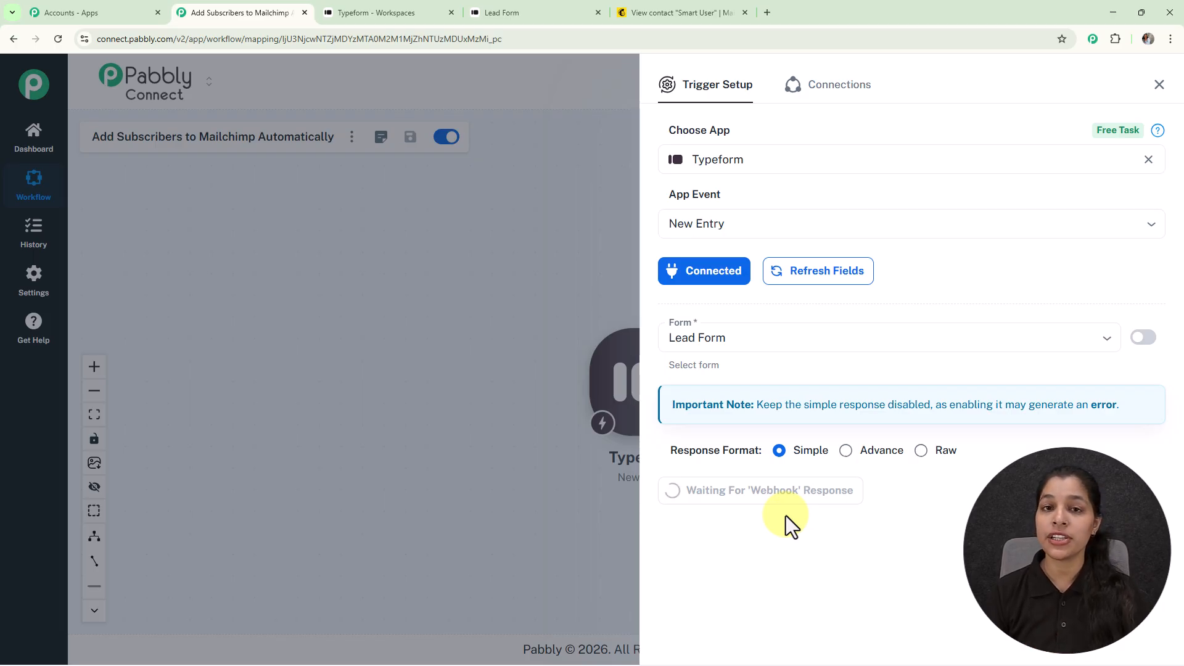
# Start a fresh Lead Form entry and fill in the first name, last name and email
pyautogui.click(486, 2)
pyautogui.click(58, 39)
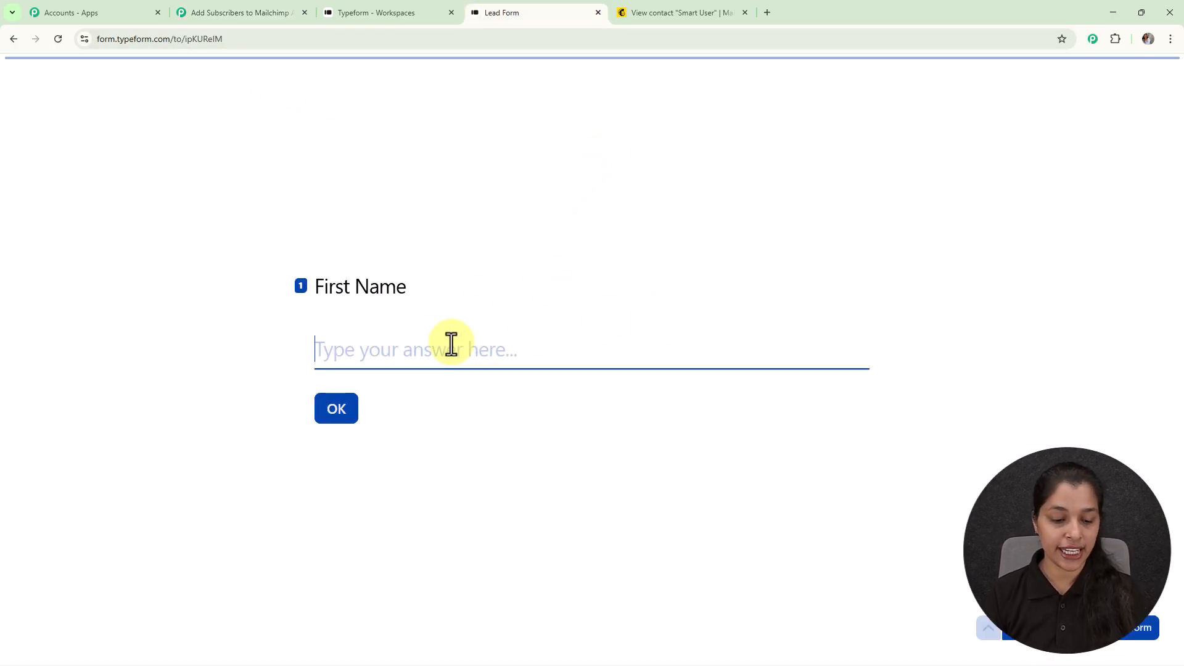
pyautogui.write('D')
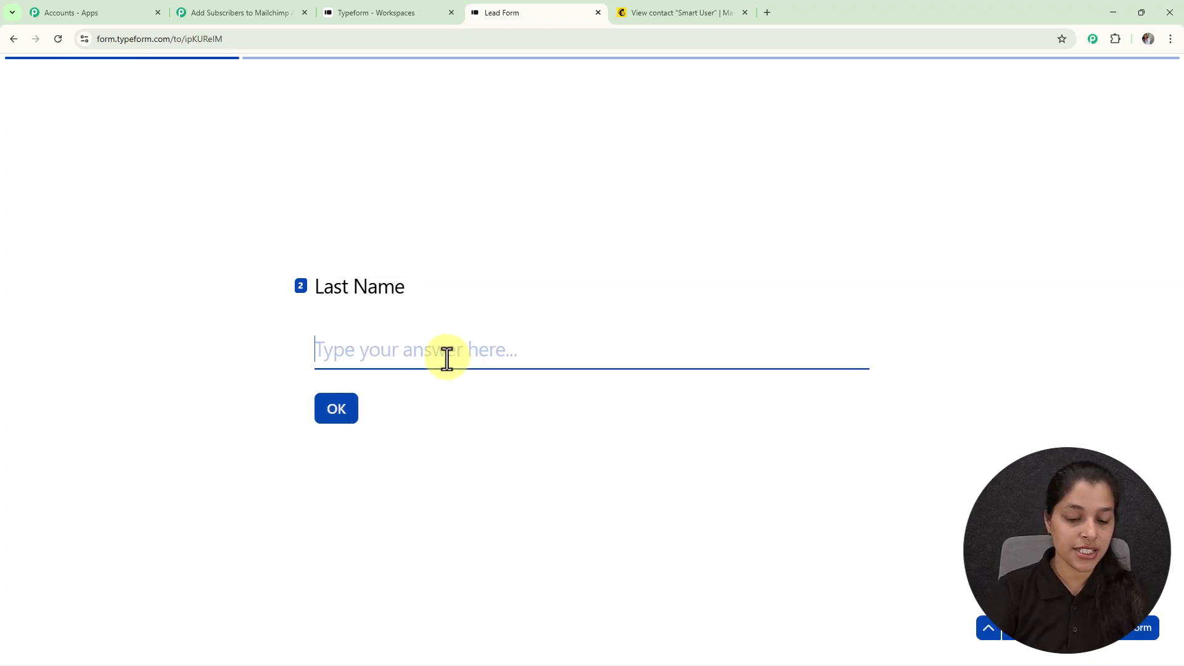
pyautogui.write('U')
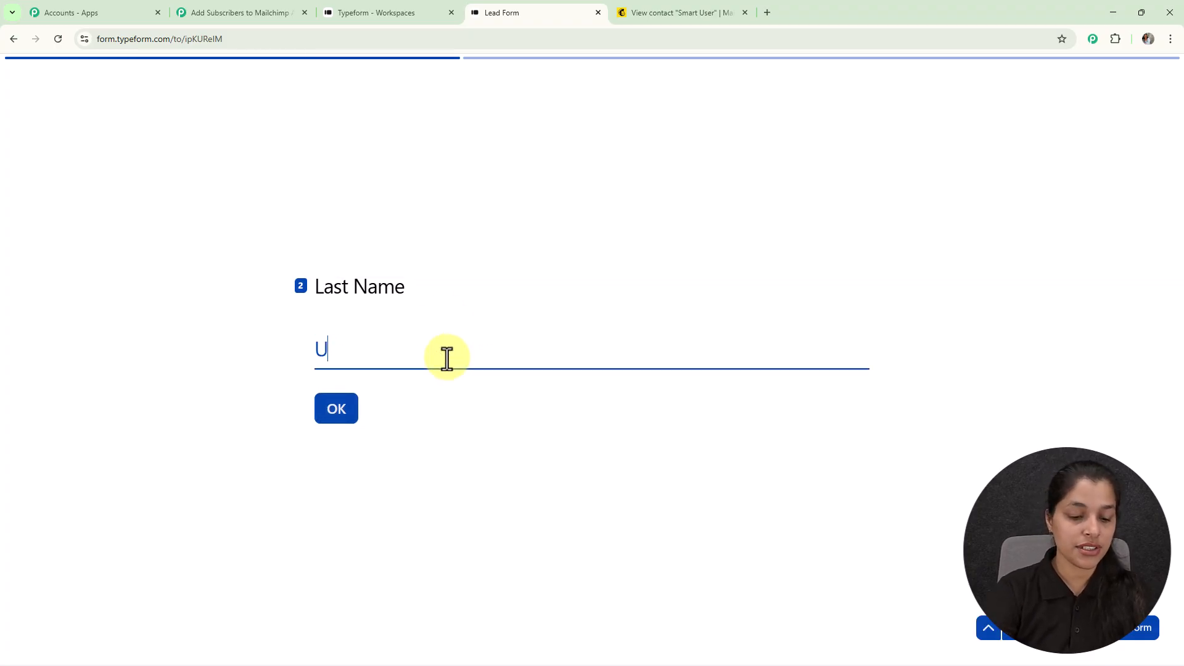
pyautogui.click(387, 353)
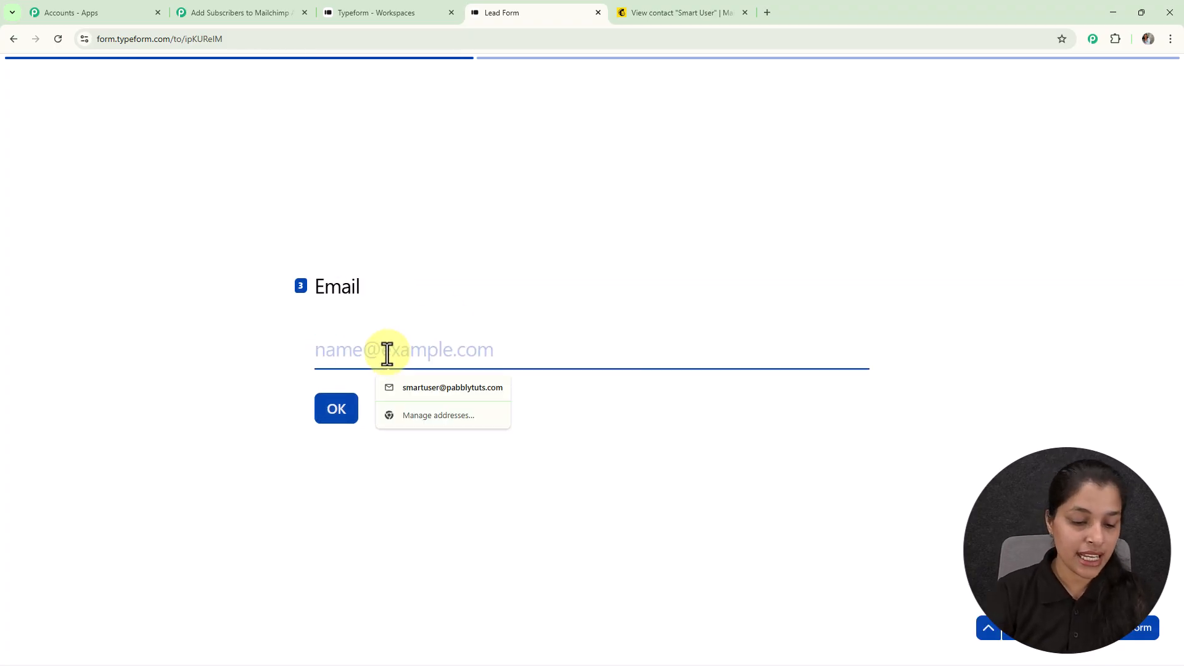
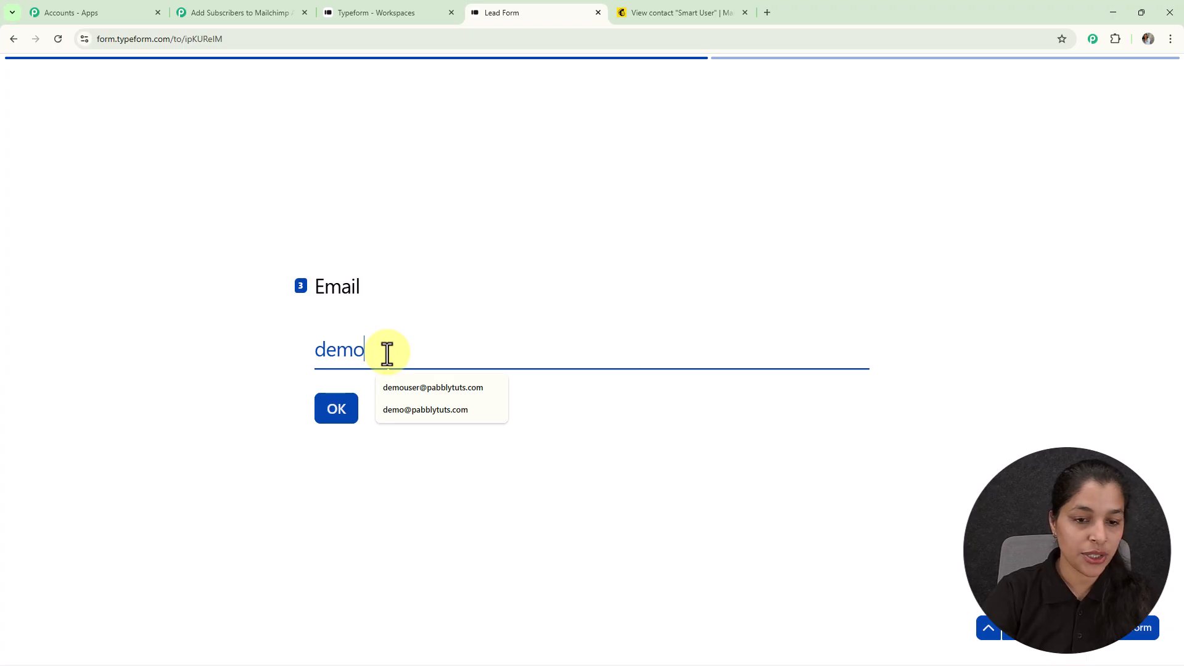
pyautogui.press('Return')
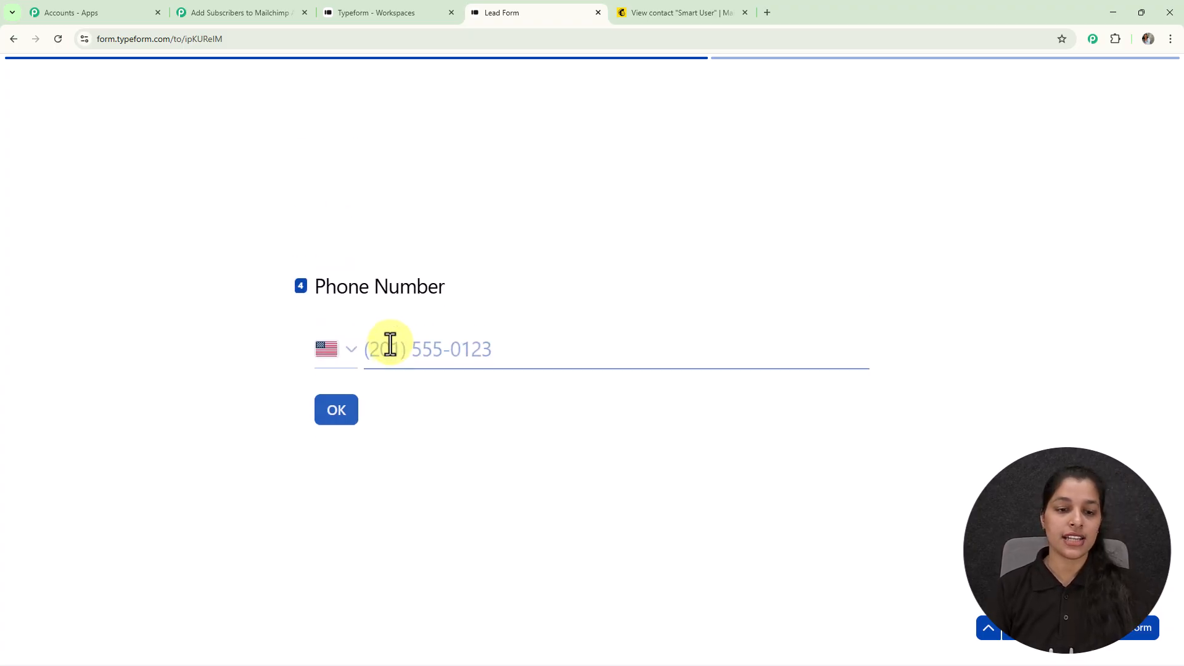
# Pick India for the phone number, enter the city Bhopal, and submit
pyautogui.click(332, 350)
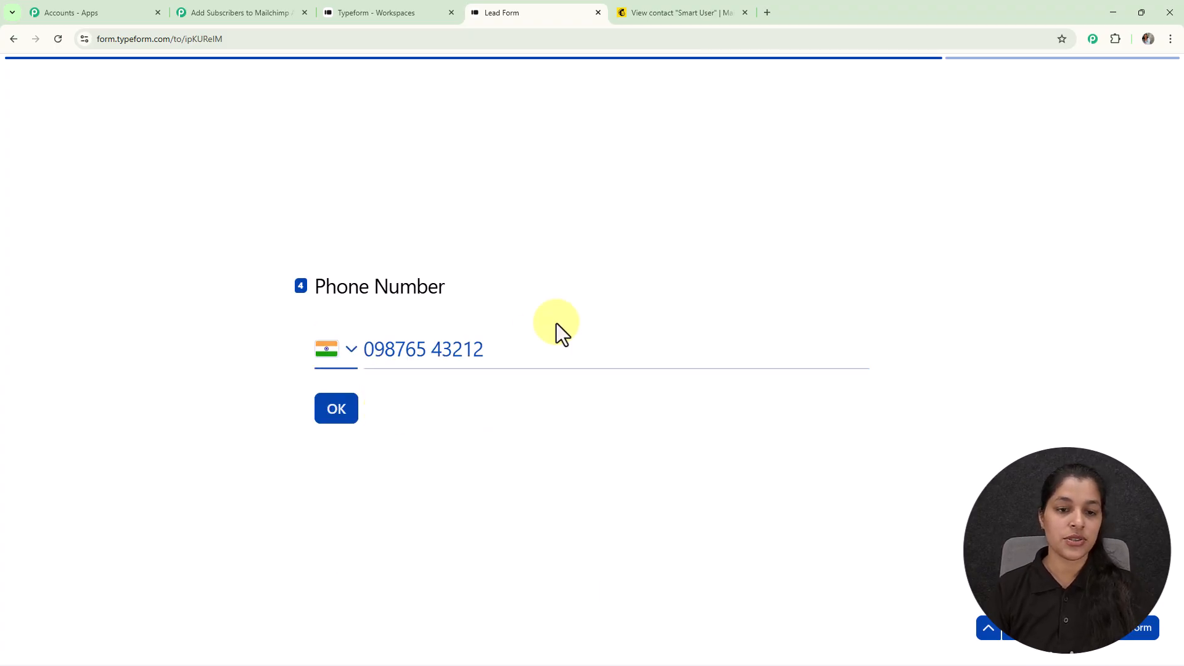
pyautogui.click(335, 413)
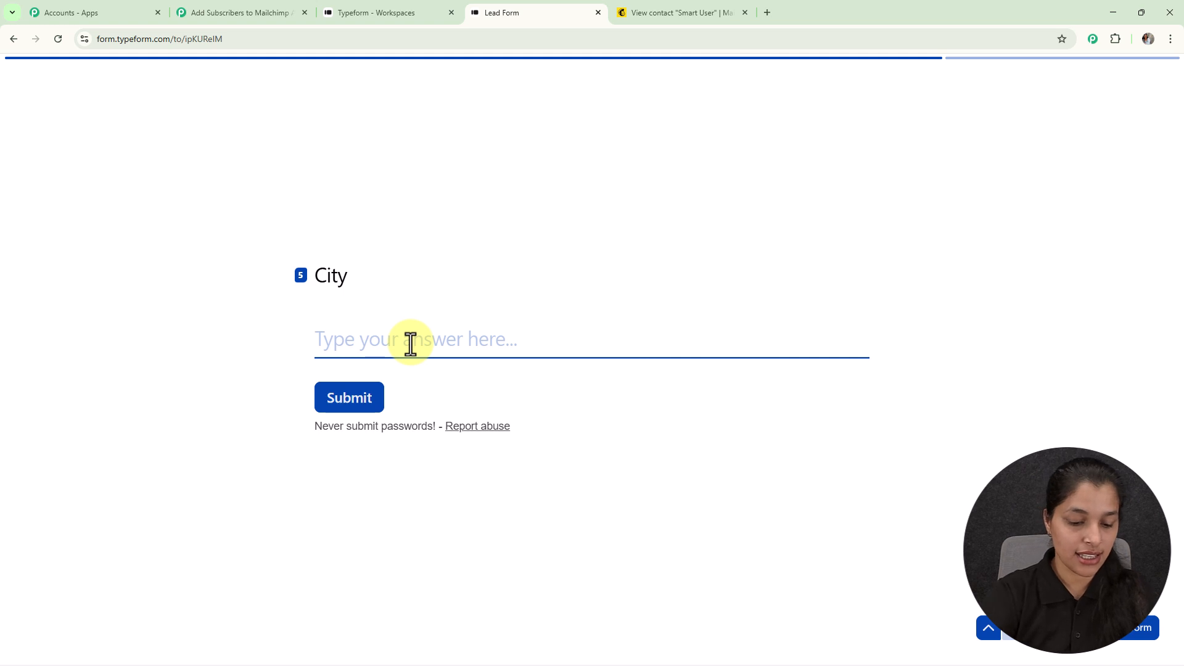
pyautogui.write('Bhopal')
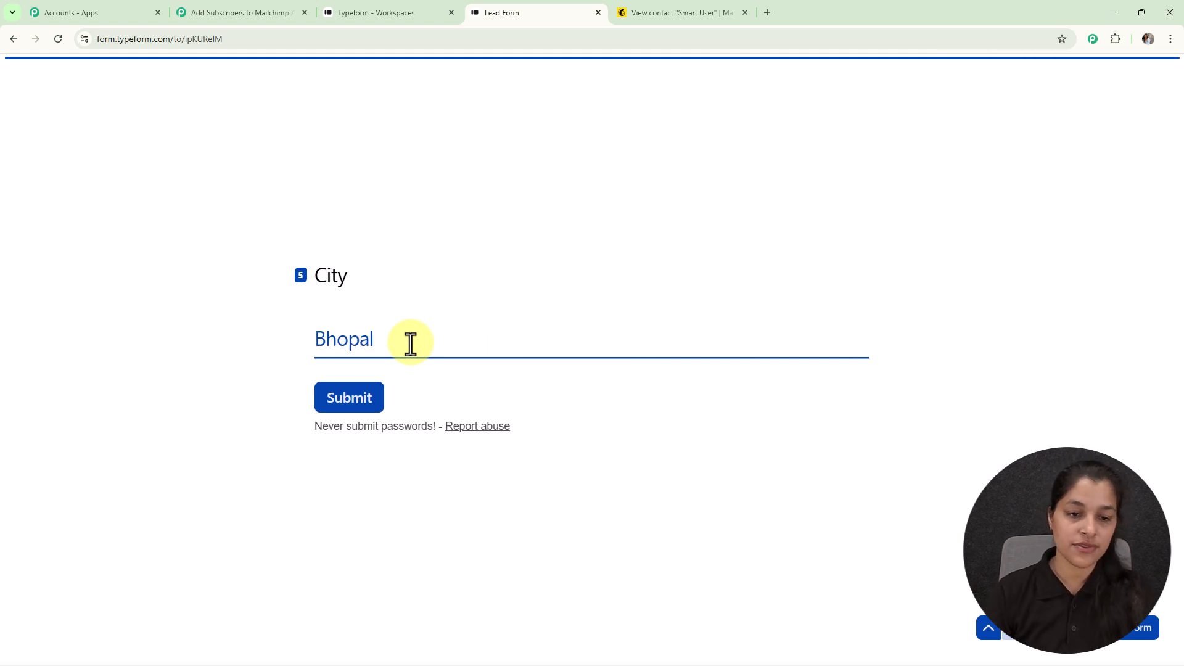
pyautogui.click(330, 407)
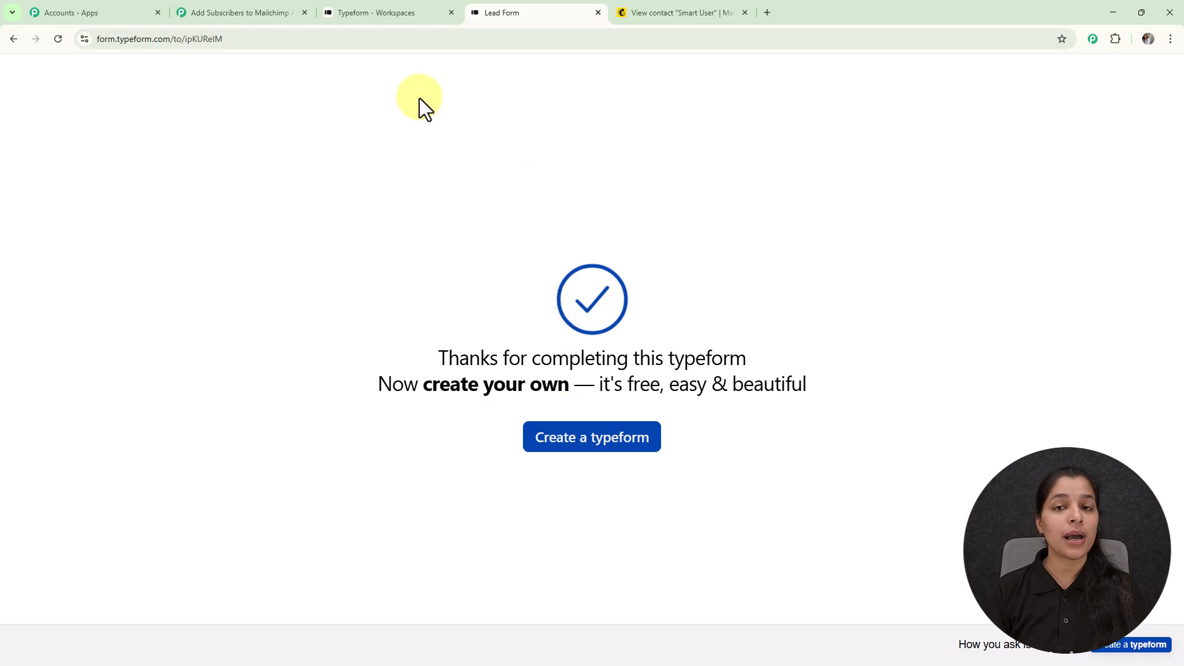
# Review the captured Lead Form response values, close Trigger Setup, and reposition the Typeform step
pyautogui.click(217, 15)
pyautogui.scroll(-4, 870, 302)
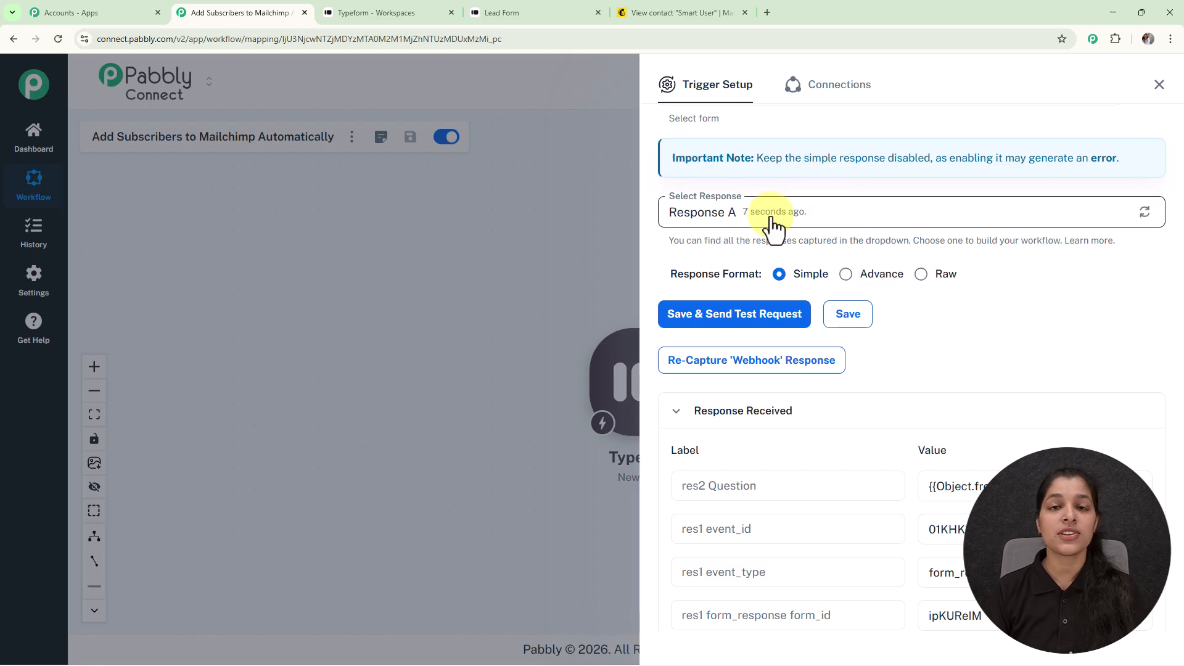
pyautogui.scroll(-6, 941, 486)
pyautogui.scroll(-10, 982, 462)
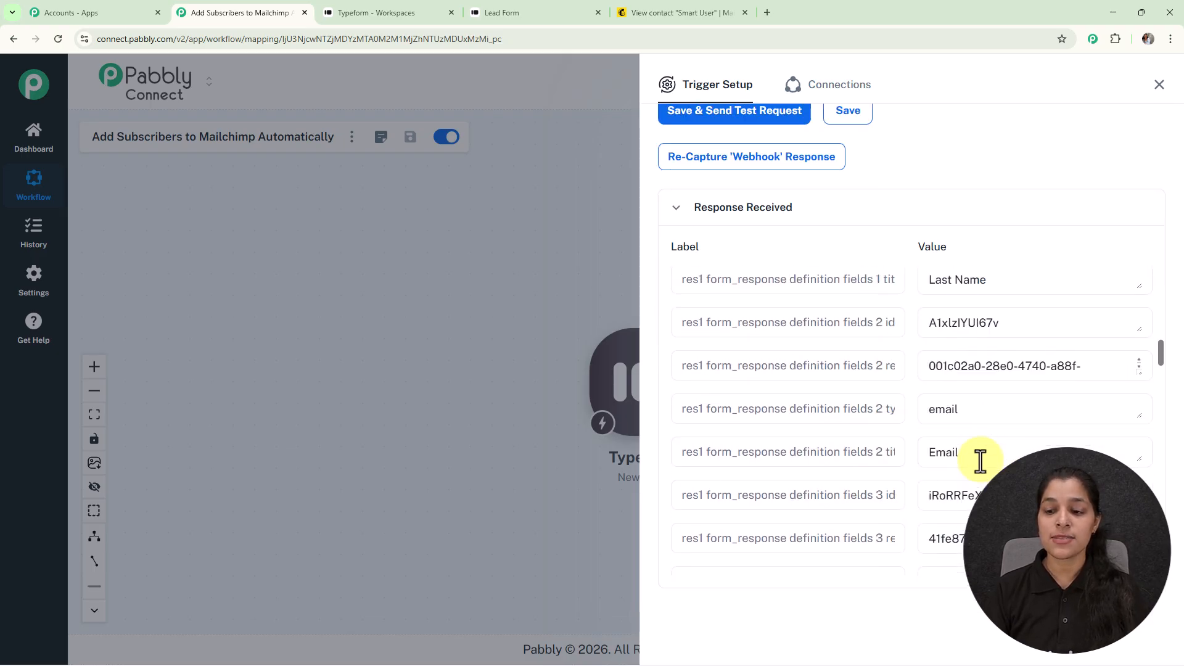
pyautogui.scroll(-5, 980, 462)
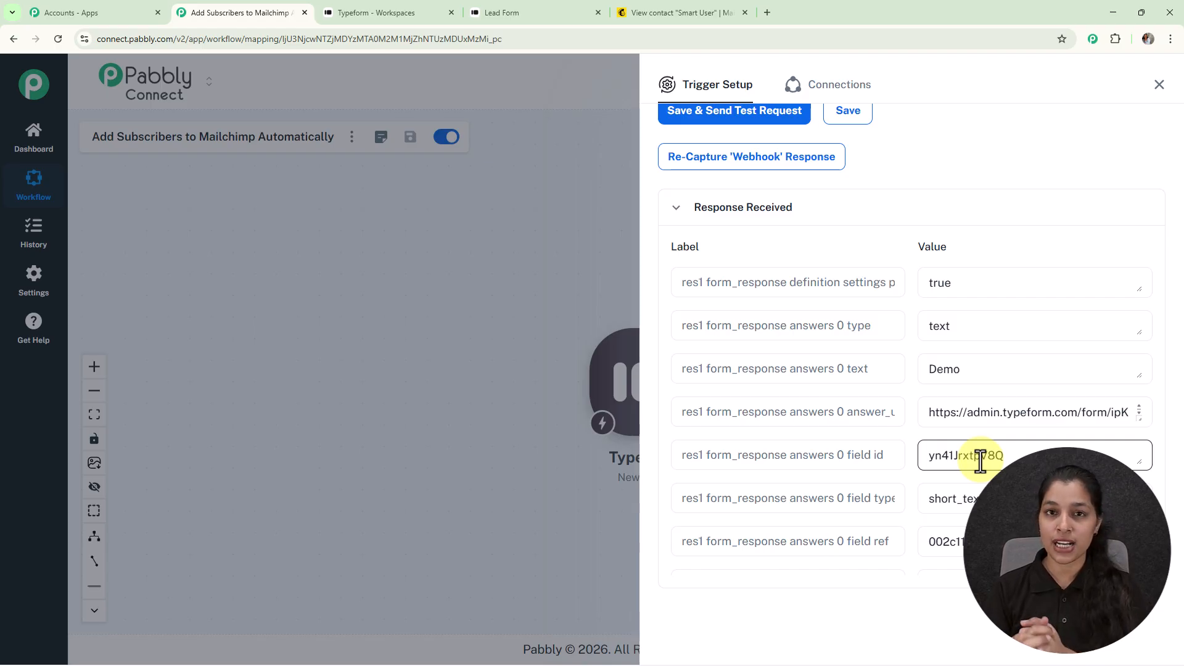
pyautogui.click(1153, 89)
pyautogui.moveTo(706, 415); pyautogui.dragTo(558, 329)
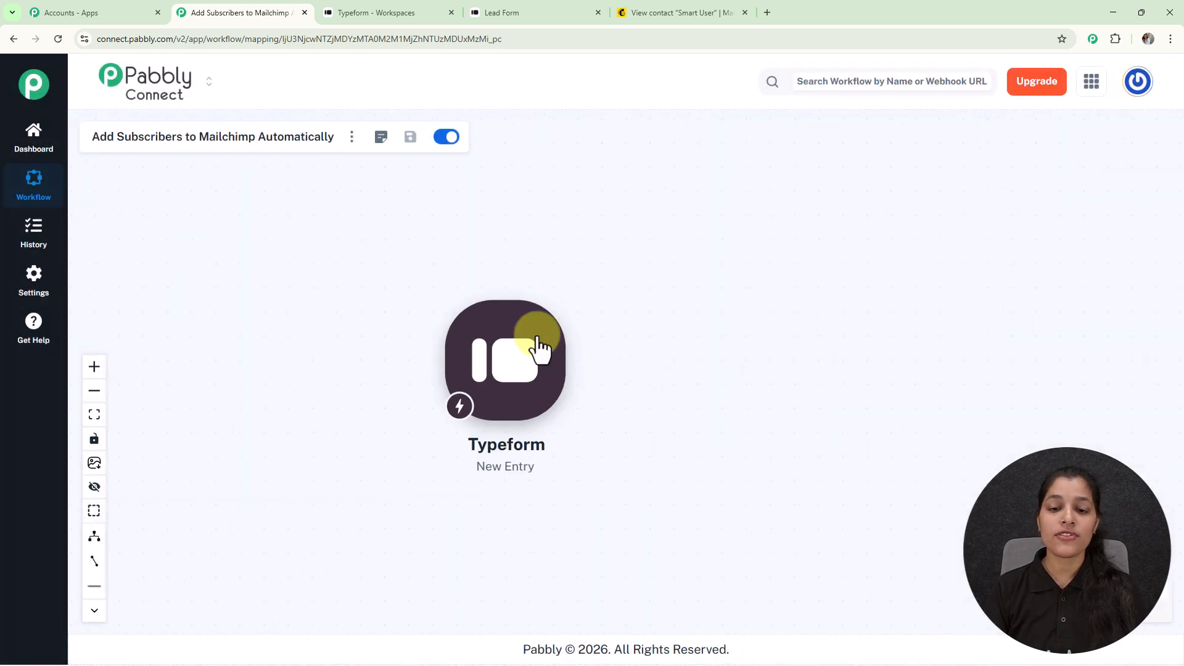
# Add a Mailchimp action step with the Add New Member with Custom Fields event
pyautogui.click(573, 361)
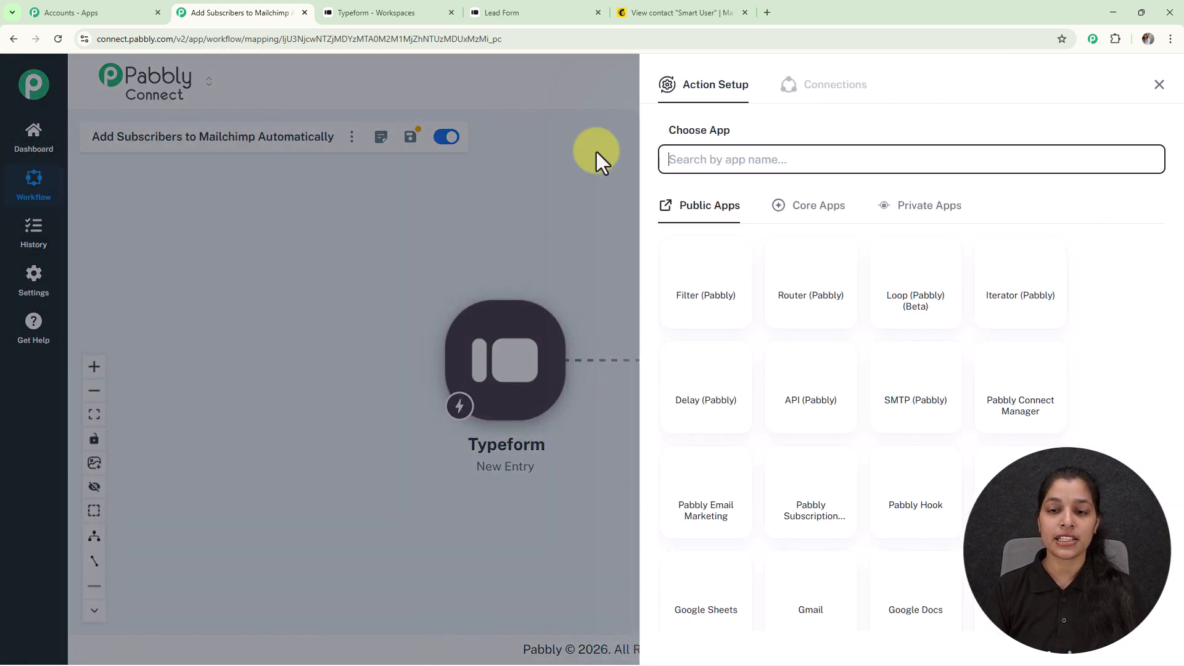
pyautogui.click(746, 152)
pyautogui.write('mailchi')
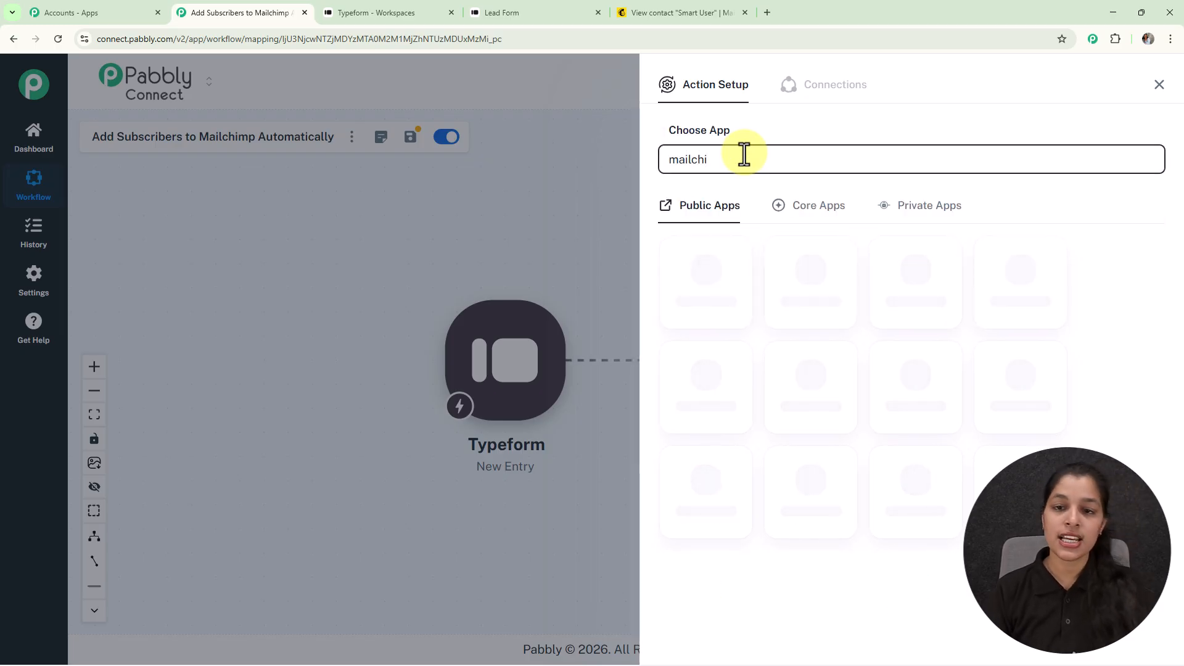
pyautogui.click(724, 286)
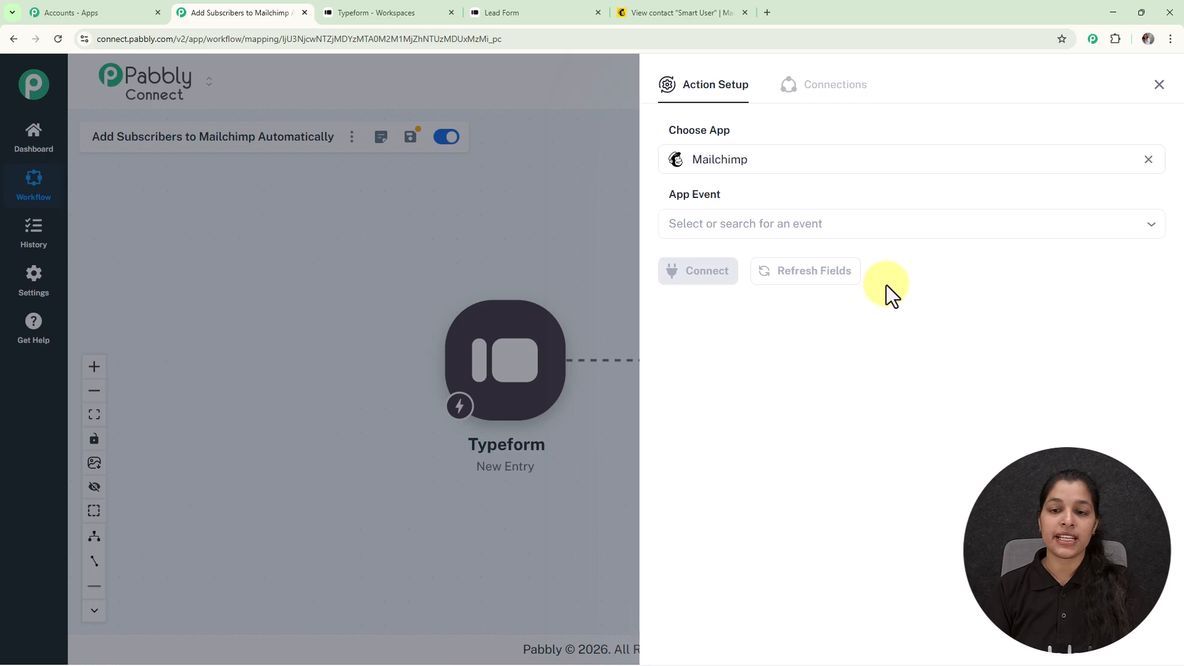
pyautogui.click(778, 222)
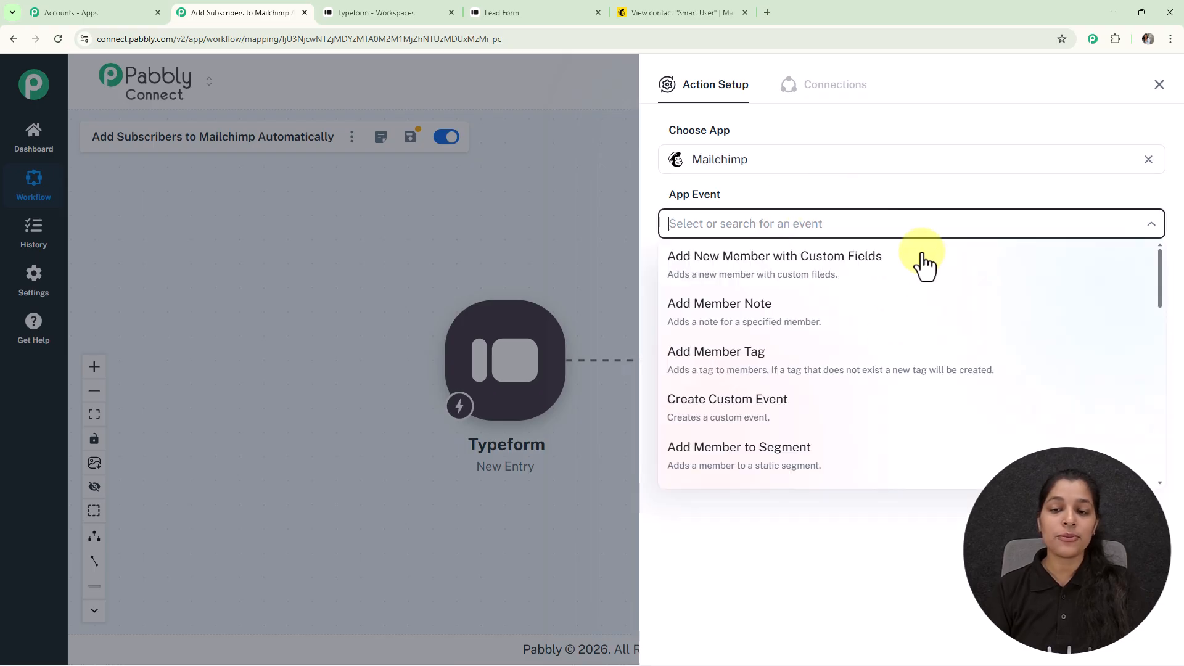
pyautogui.click(795, 272)
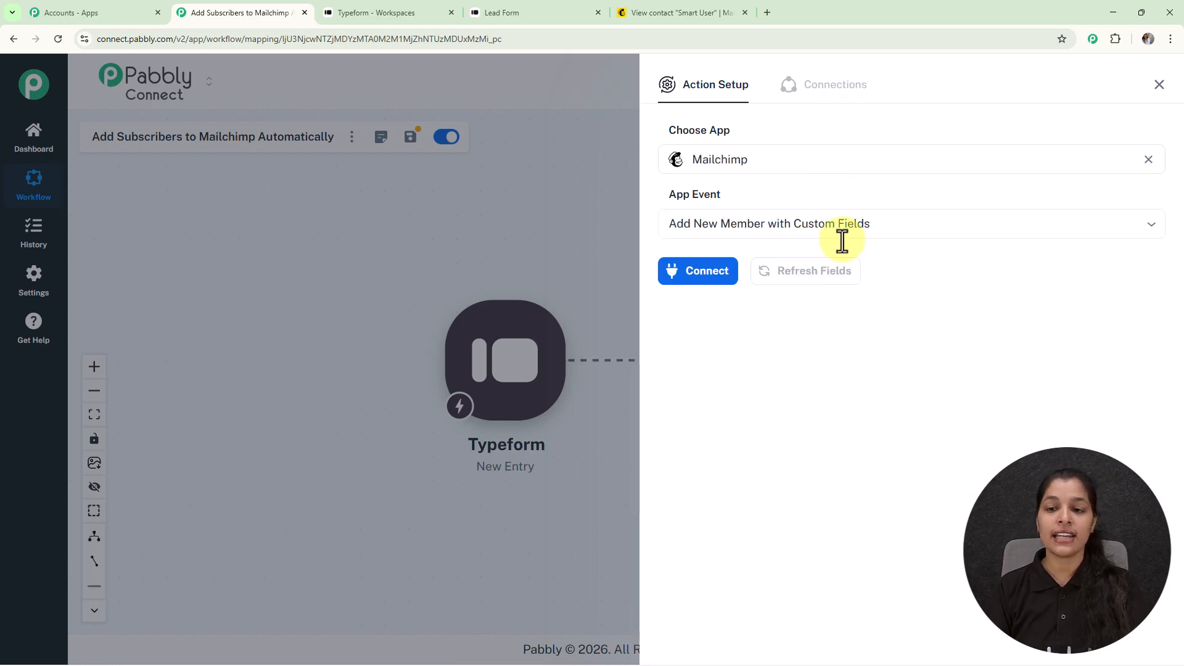
# Begin a new Mailchimp connection and go to Mailchimp to find an API key
pyautogui.click(677, 276)
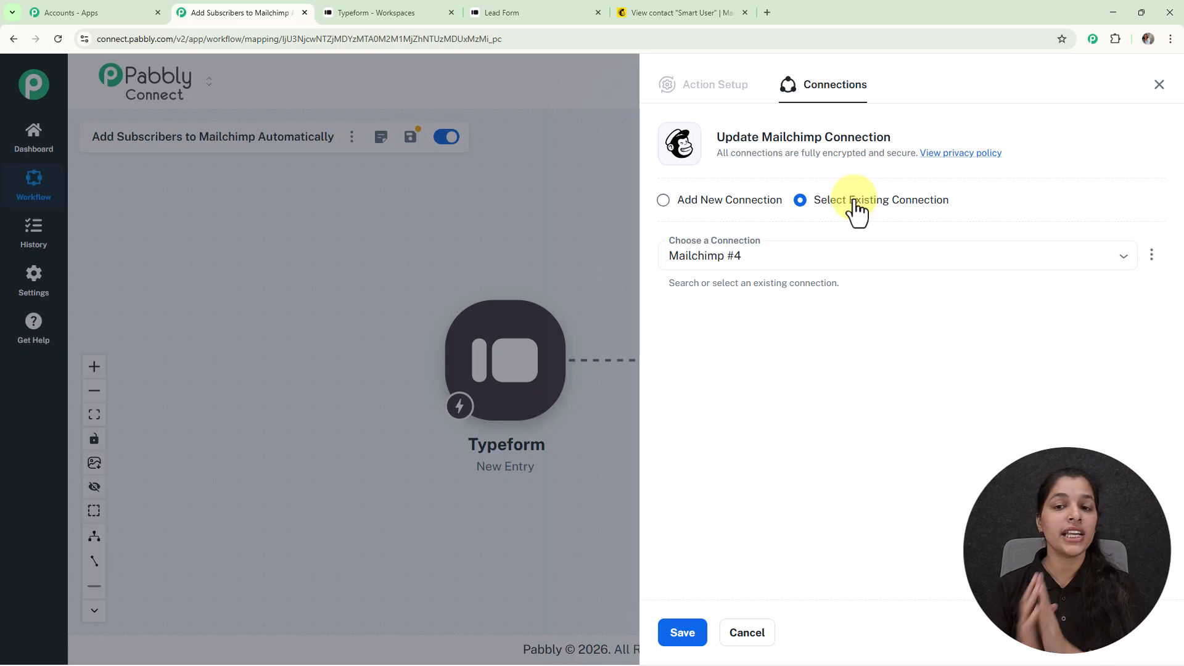
pyautogui.click(663, 199)
pyautogui.click(765, 343)
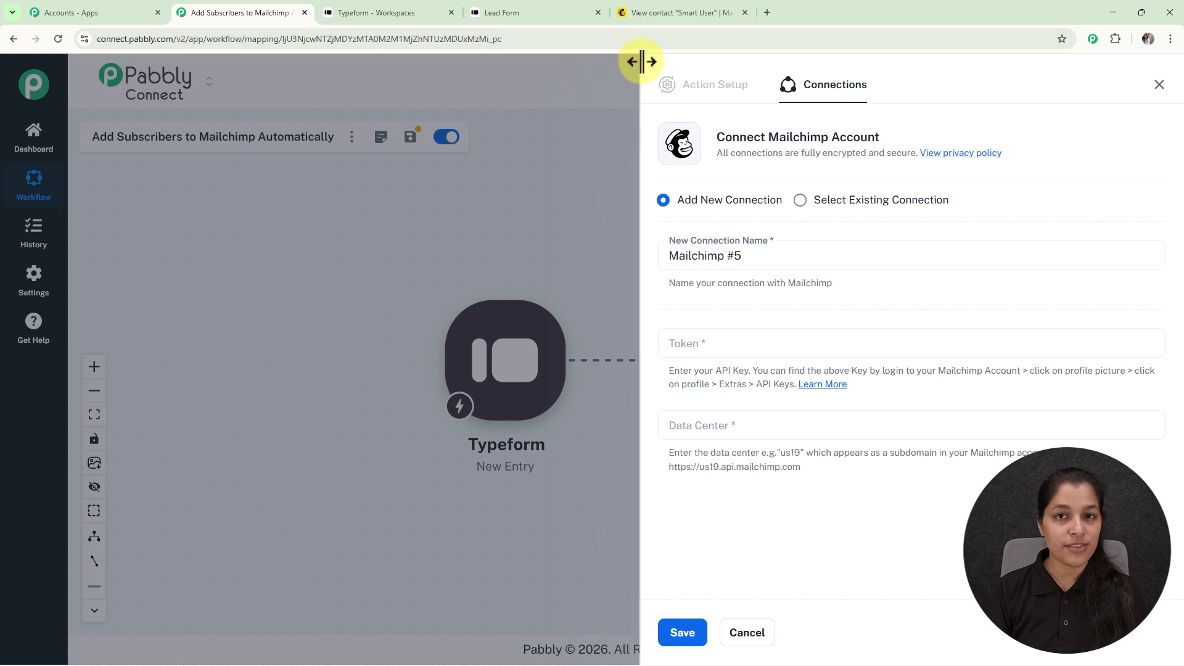
pyautogui.click(662, 13)
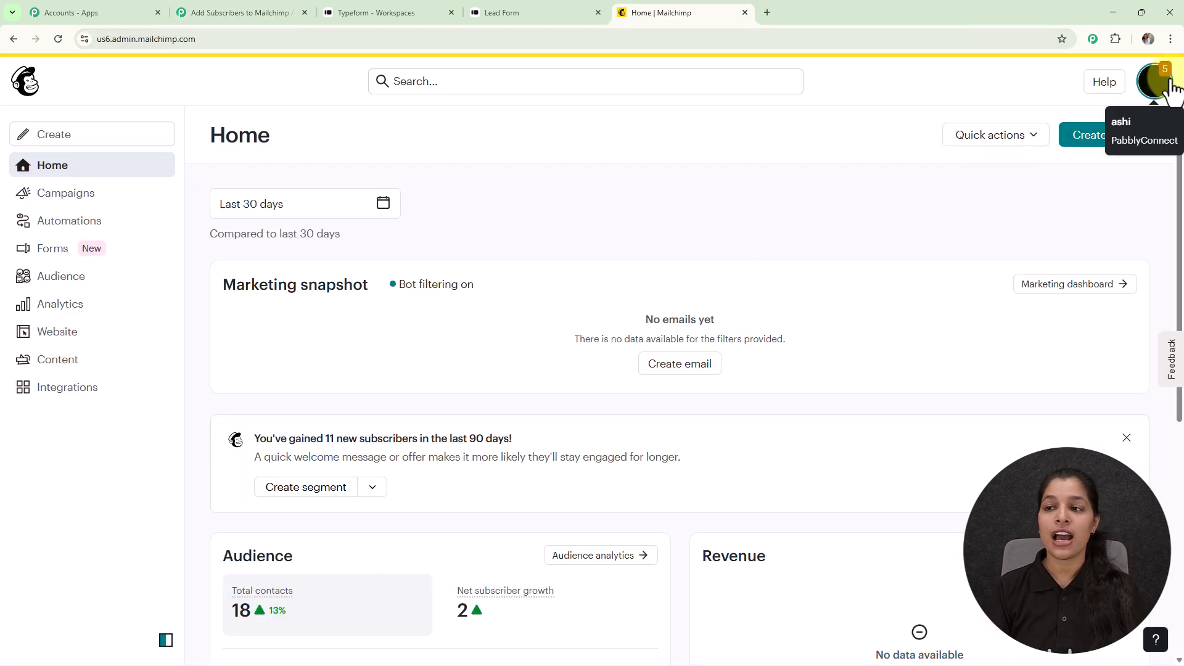
# Go to the API keys page under Mailchimp's Profile Extras settings
pyautogui.click(1149, 92)
pyautogui.click(986, 195)
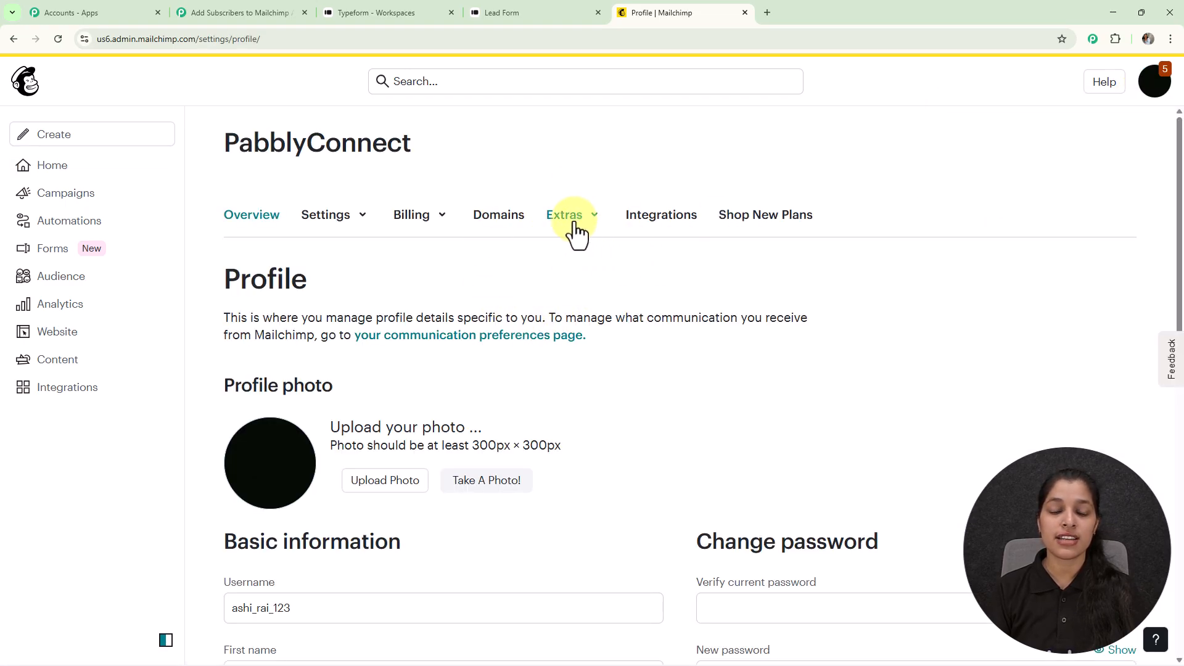
pyautogui.click(575, 227)
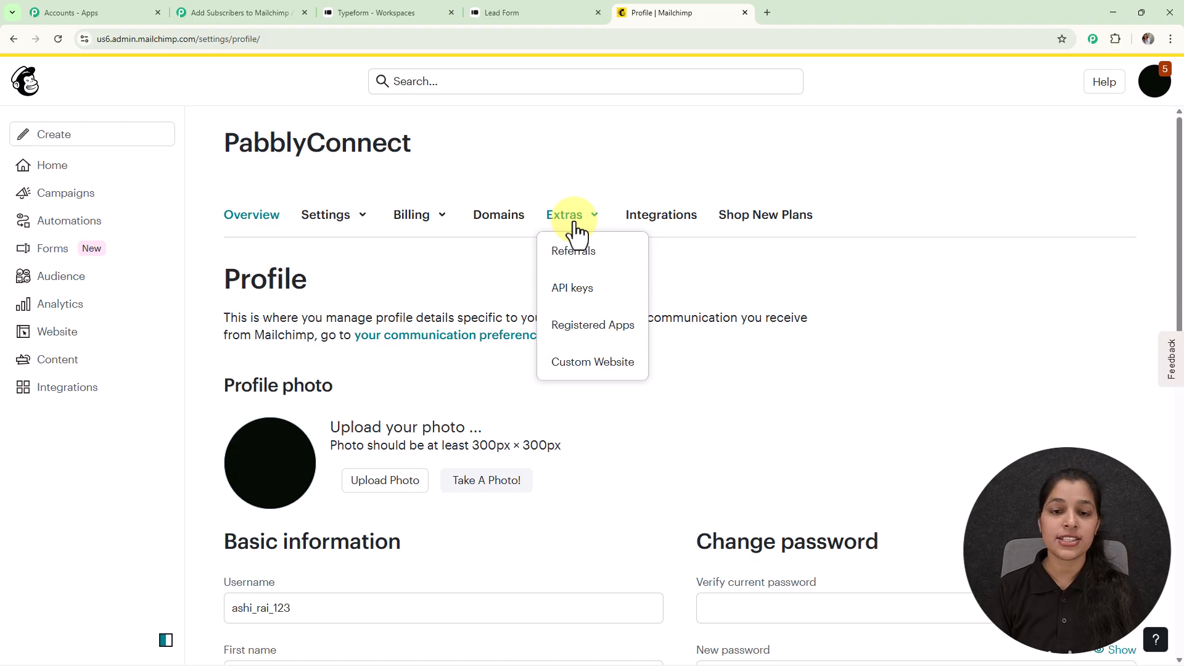
pyautogui.click(572, 289)
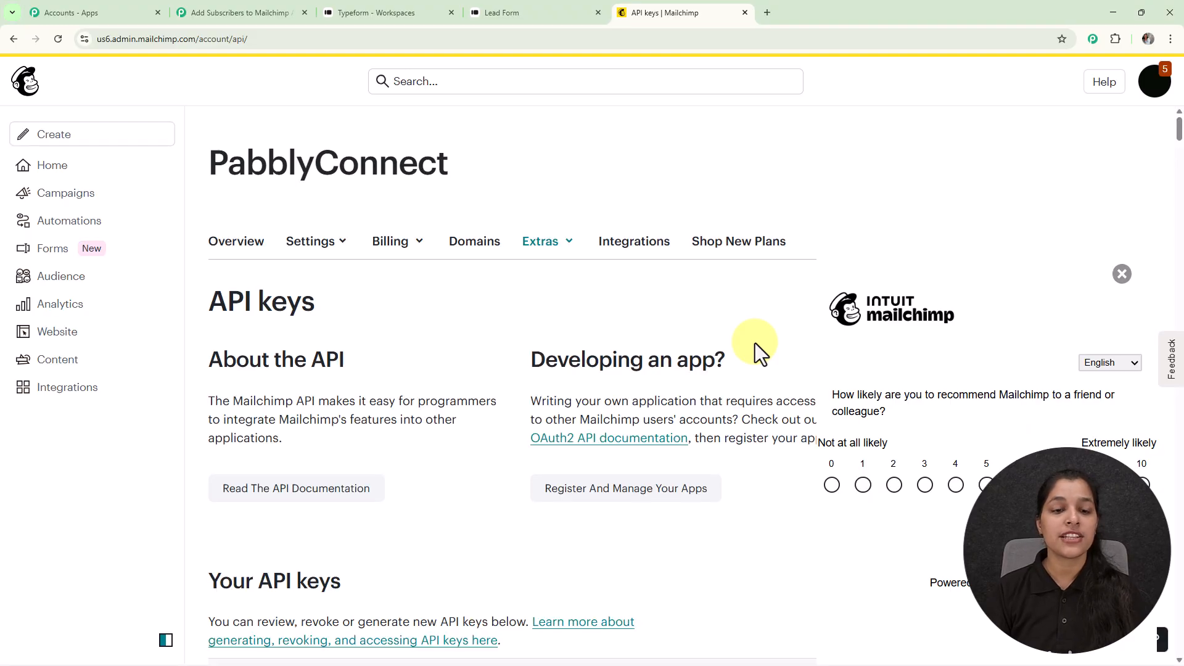
pyautogui.scroll(-20, 755, 342)
pyautogui.scroll(-15, 755, 343)
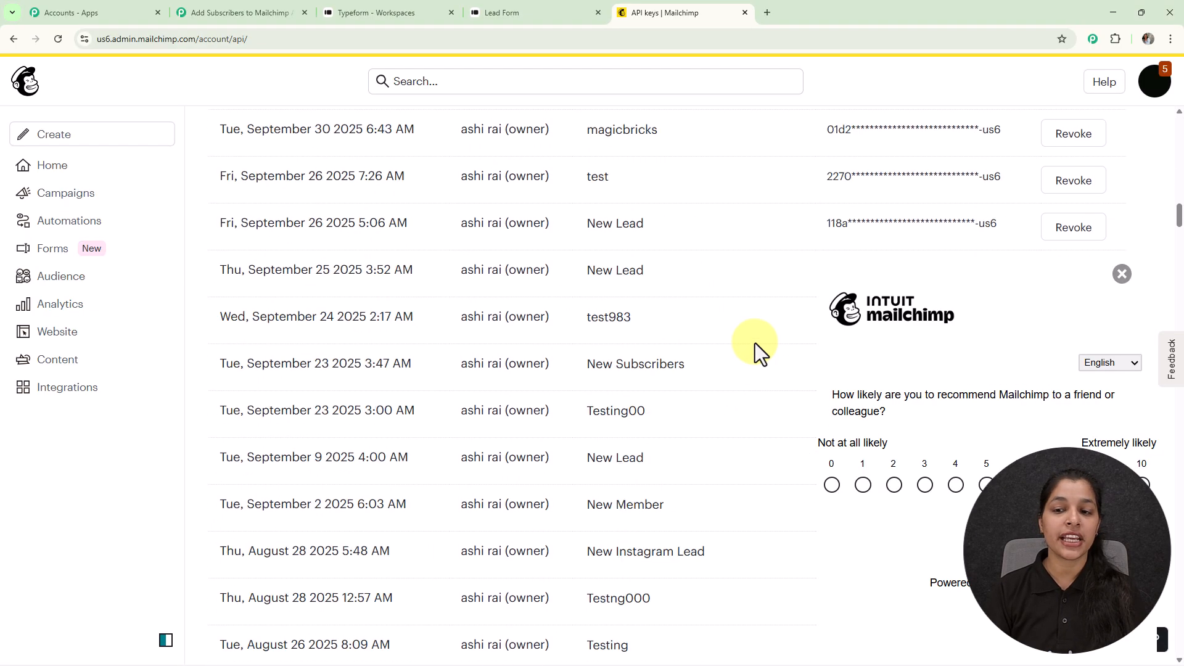
pyautogui.scroll(-20, 755, 343)
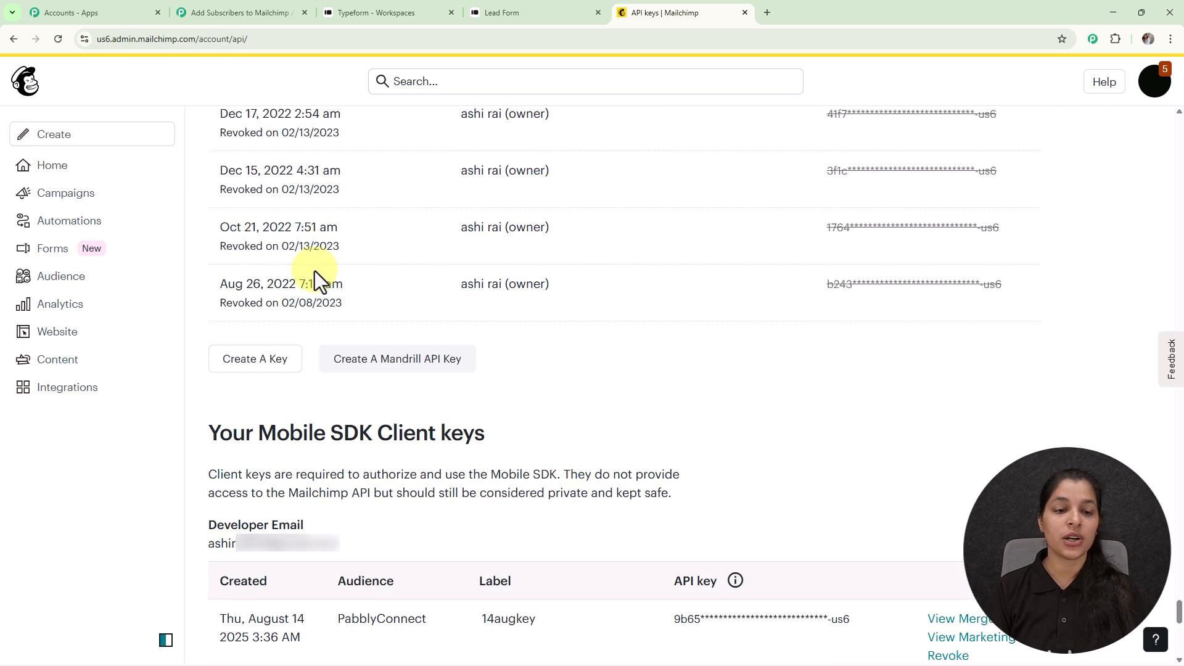
# Generate an API key named 'New Typeform Subscriber' and copy it for Pabbly's Token field
pyautogui.click(278, 364)
pyautogui.click(396, 404)
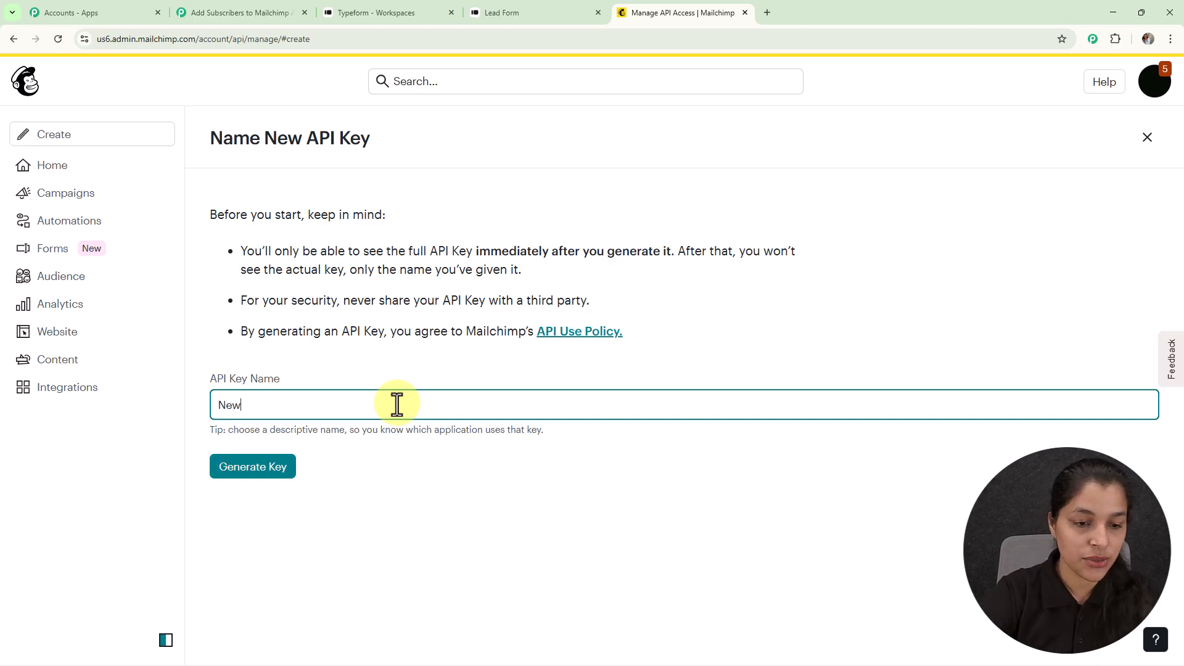
pyautogui.write('New Typeform Subscriber')
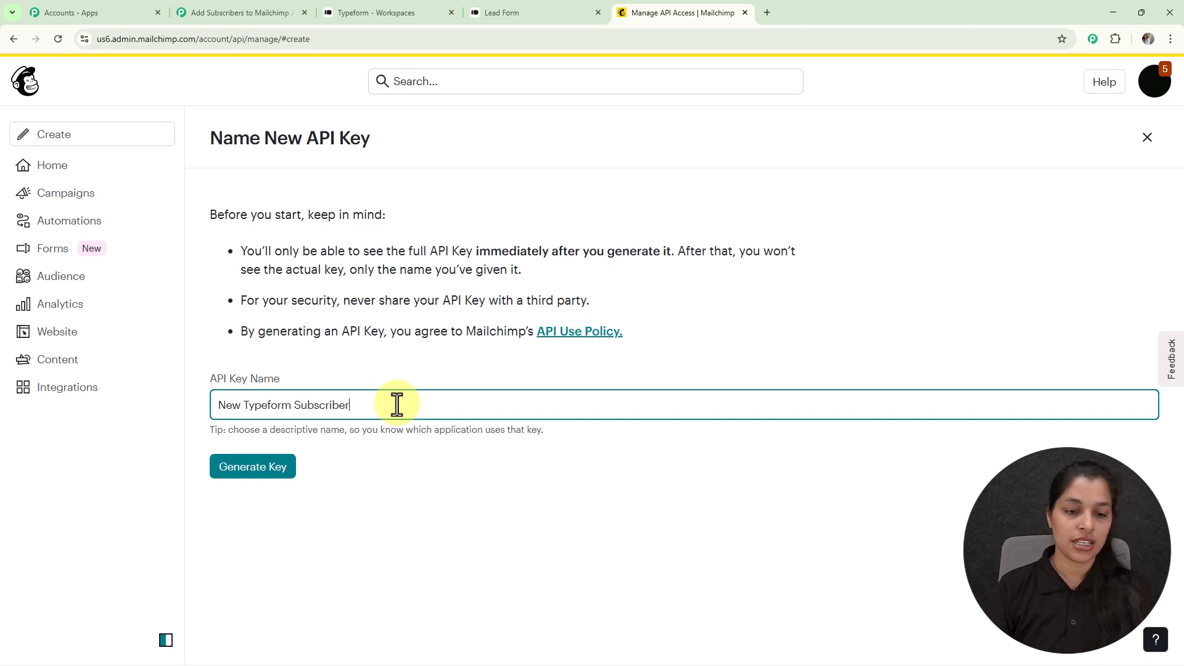
pyautogui.click(250, 473)
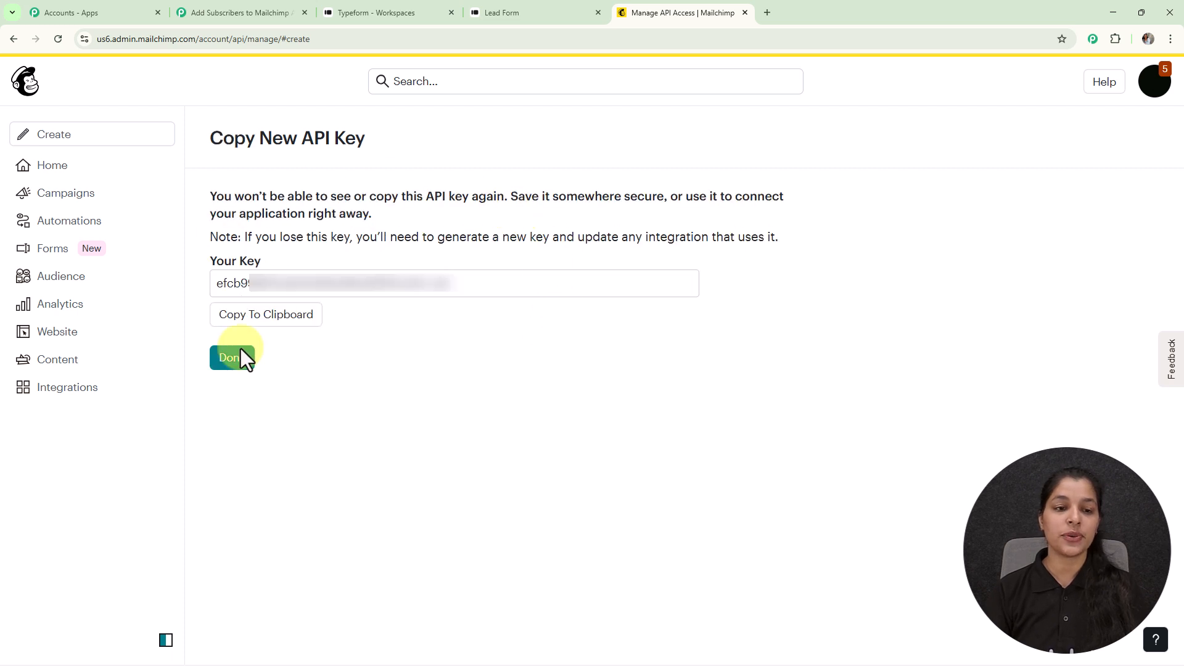
pyautogui.click(296, 316)
pyautogui.click(234, 11)
pyautogui.click(746, 345)
# Paste the API key as Token, enter us6 from the Mailchimp URL as Data Center, and save
pyautogui.hotkey('ctrl', 'v')
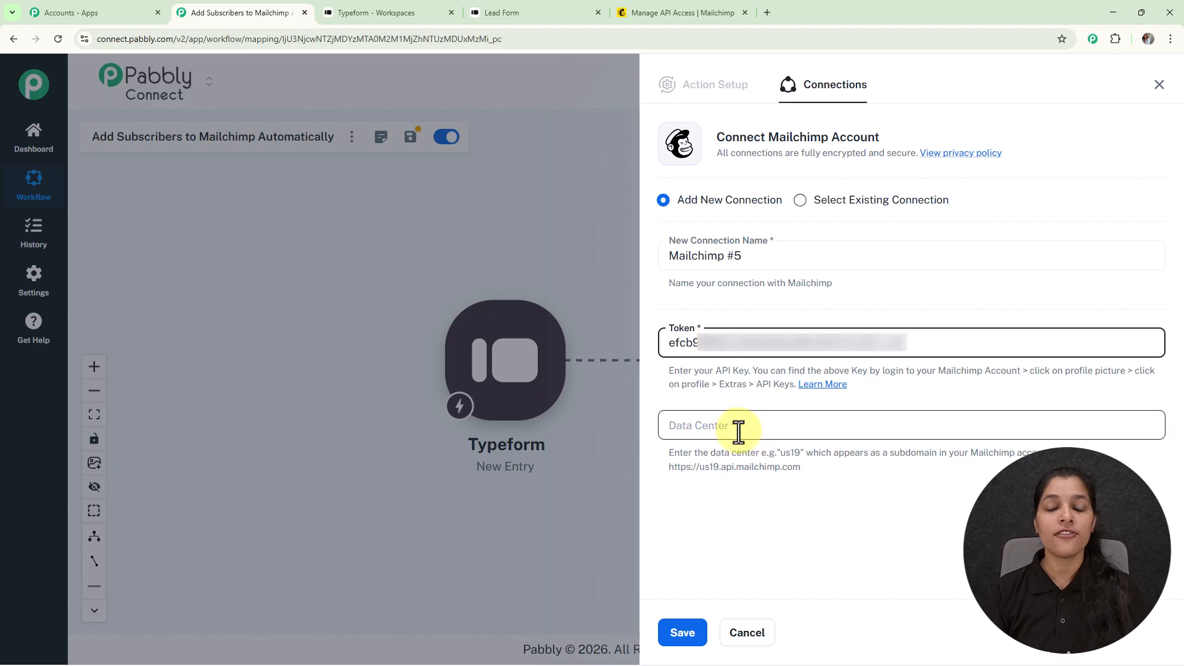
pyautogui.click(659, 18)
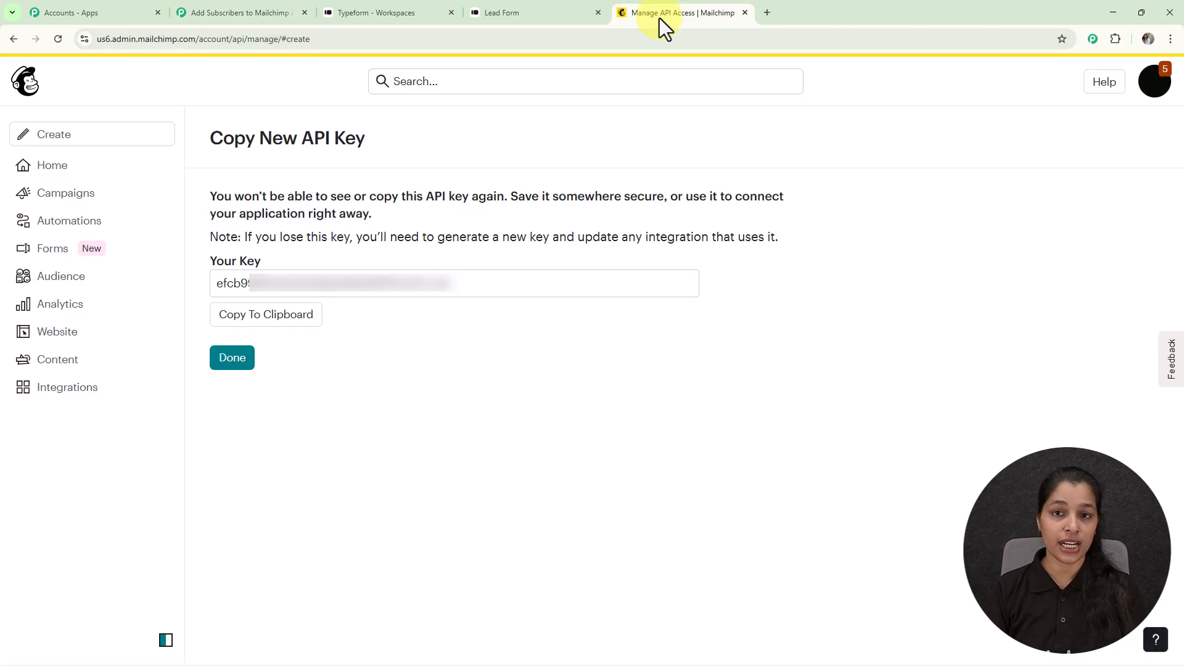
pyautogui.click(108, 39)
pyautogui.moveTo(124, 39); pyautogui.dragTo(138, 39)
pyautogui.hotkey('ctrl', 'c')
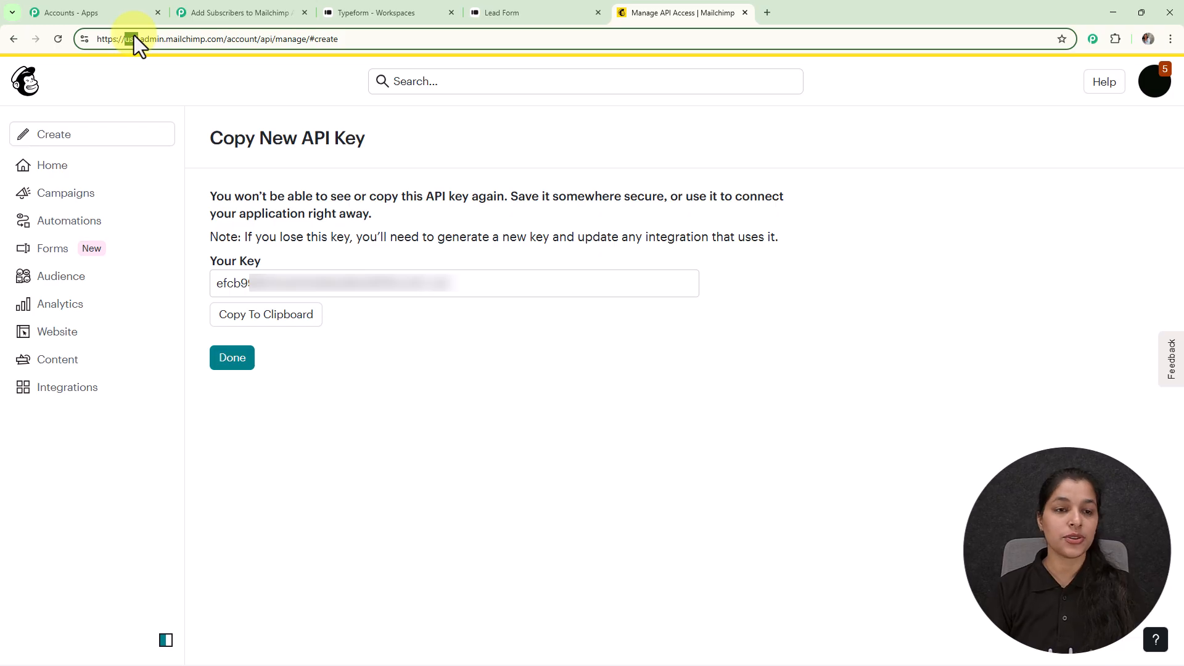
pyautogui.click(223, 14)
pyautogui.click(728, 431)
pyautogui.hotkey('ctrl', 'v')
pyautogui.click(678, 633)
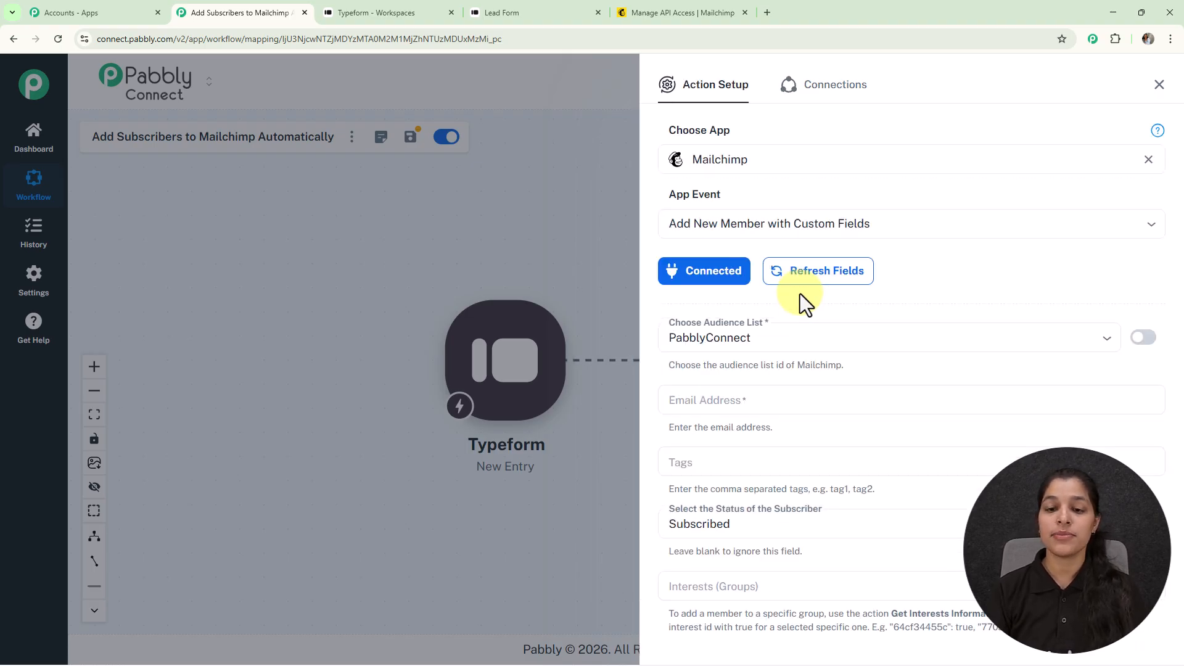
# Confirm the Mailchimp connection shows Connected with PabblyConnect as the audience list
pyautogui.scroll(-8, 800, 293)
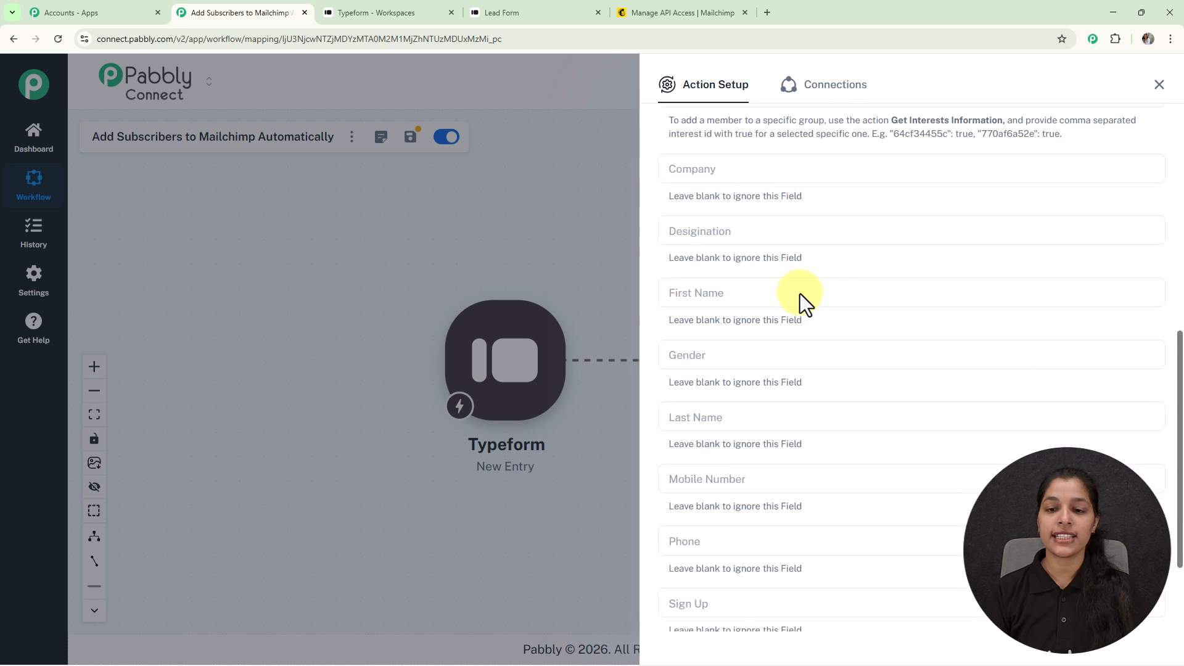
pyautogui.scroll(8, 800, 293)
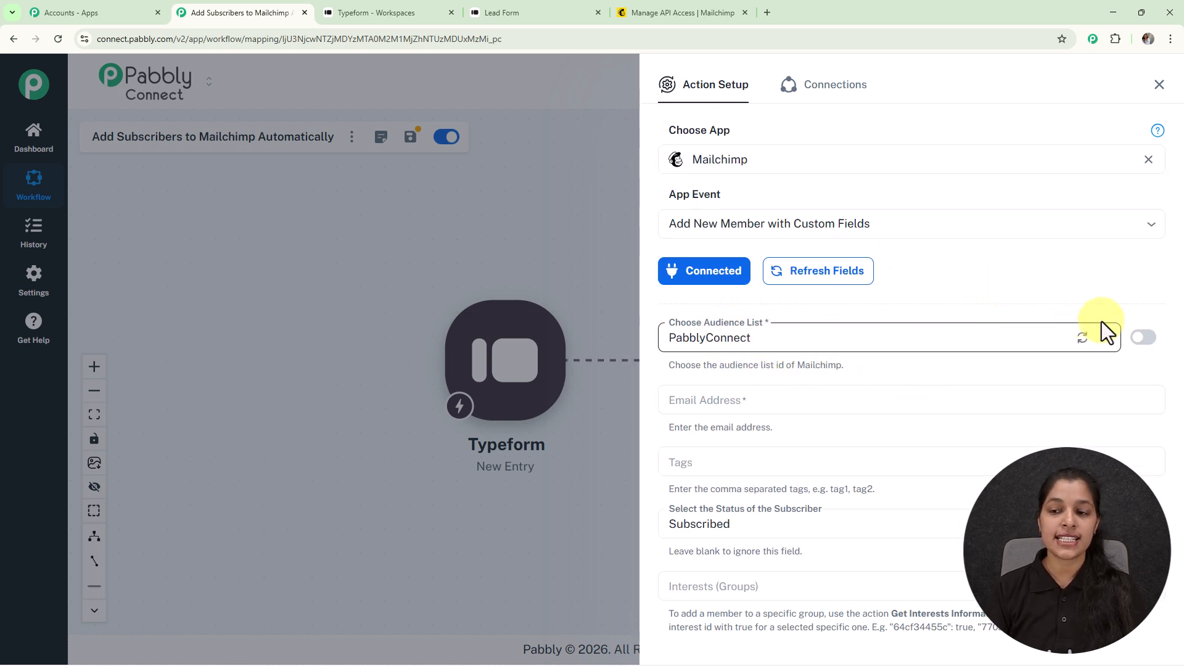
pyautogui.click(1107, 345)
pyautogui.click(1057, 289)
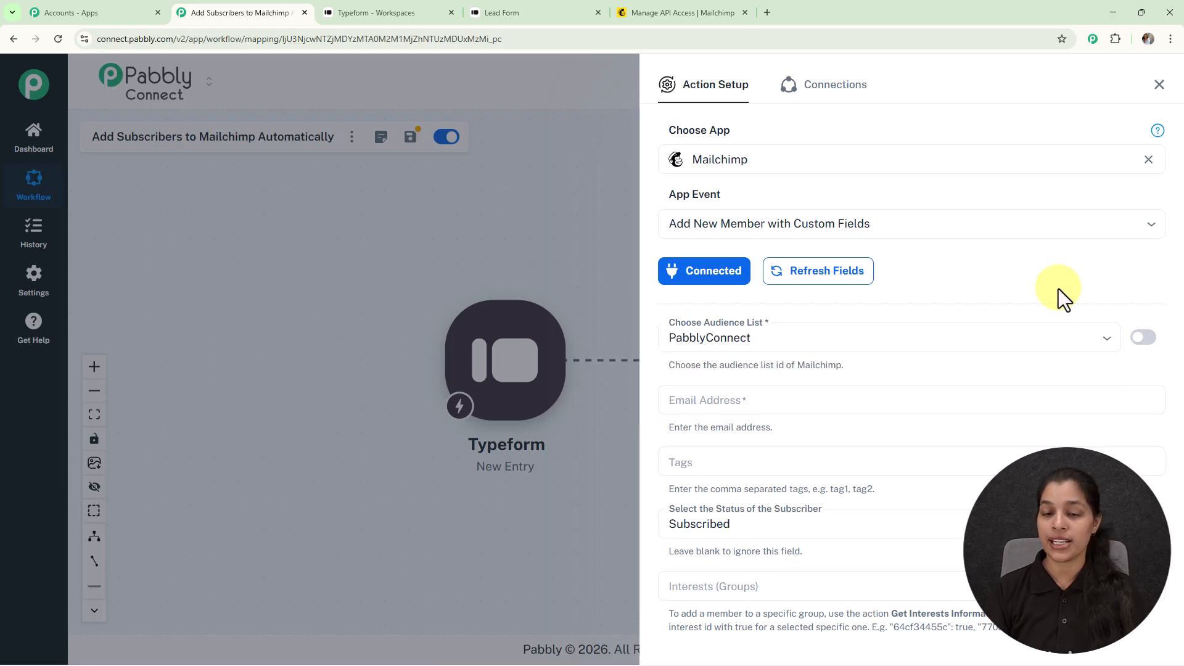
pyautogui.scroll(-3, 1058, 289)
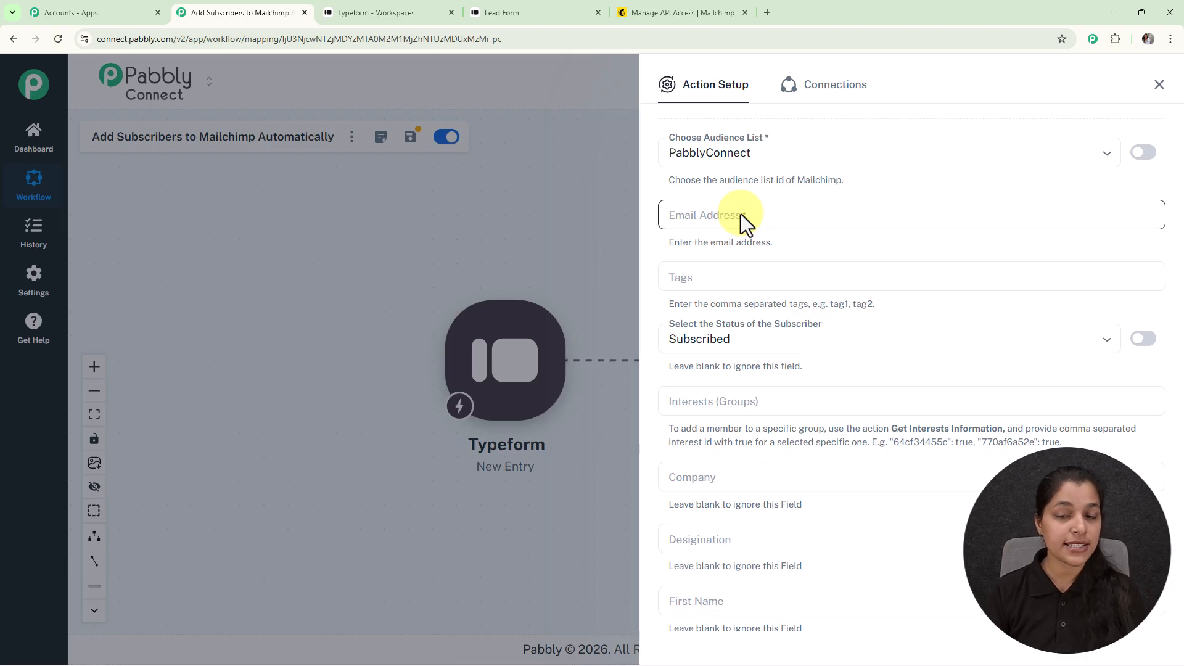
# Map the Typeform email answer into the Email Address field
pyautogui.click(741, 214)
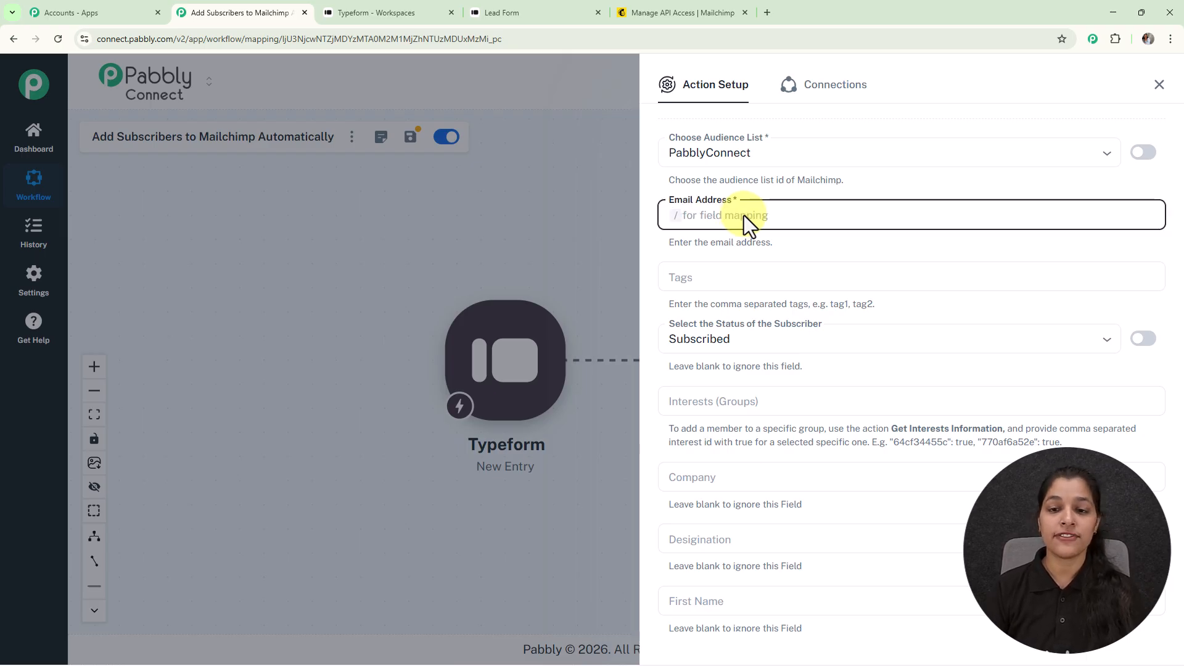
pyautogui.write('/')
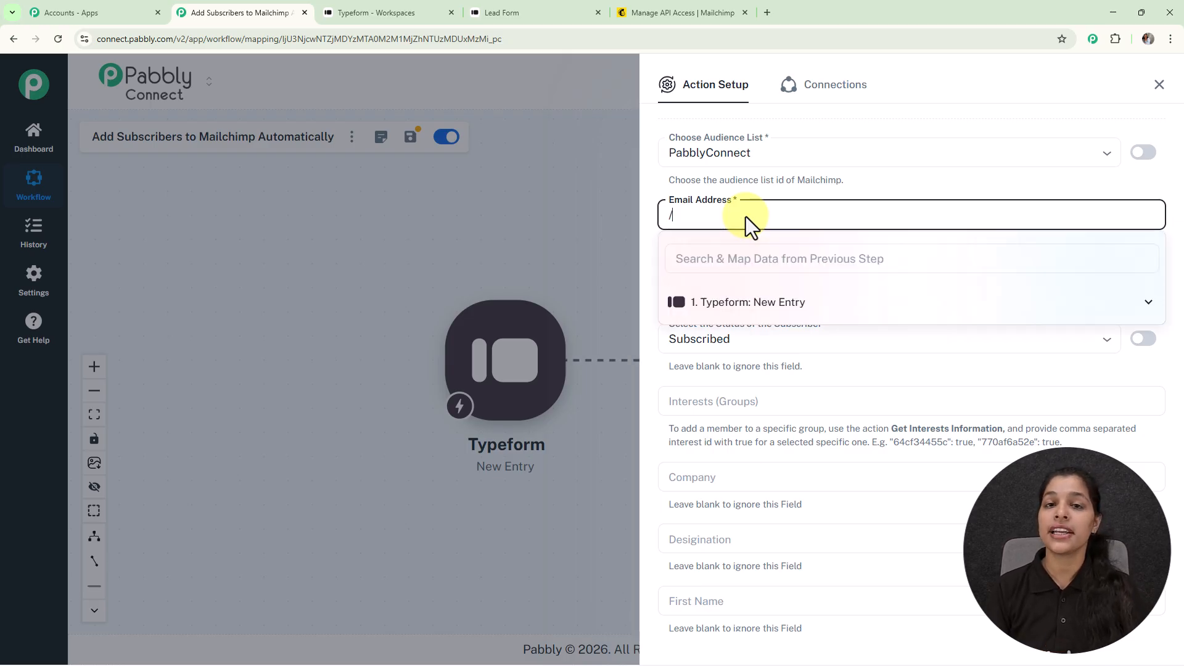
pyautogui.click(734, 311)
pyautogui.click(726, 307)
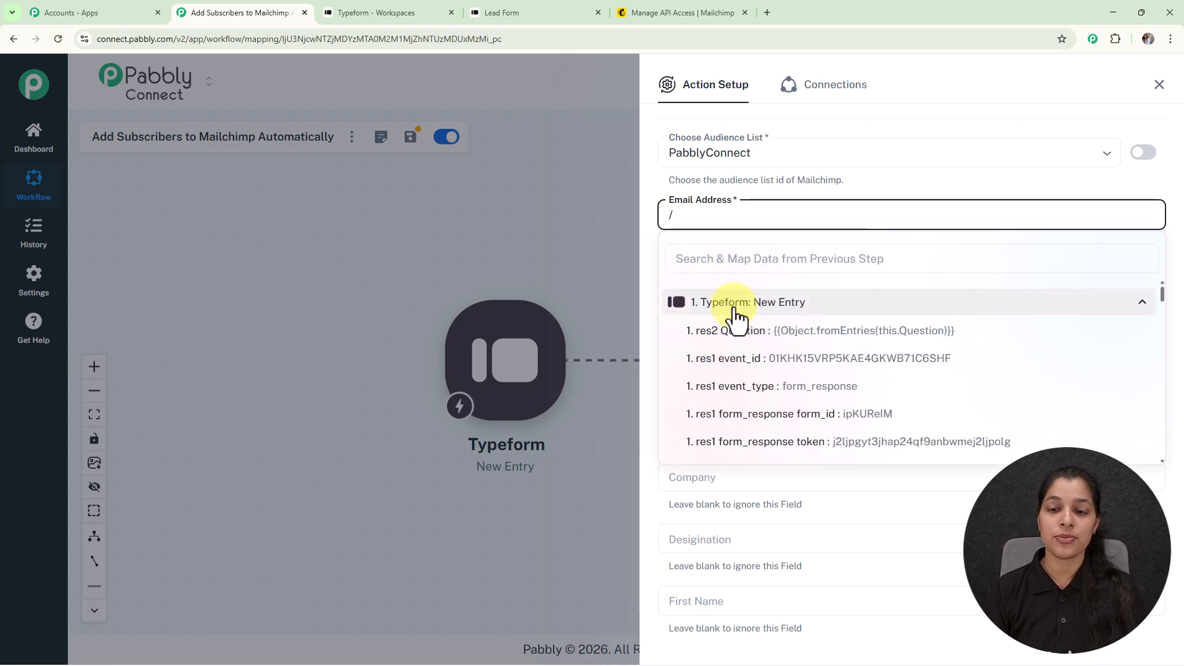
pyautogui.scroll(-1, 783, 364)
pyautogui.scroll(-15, 787, 373)
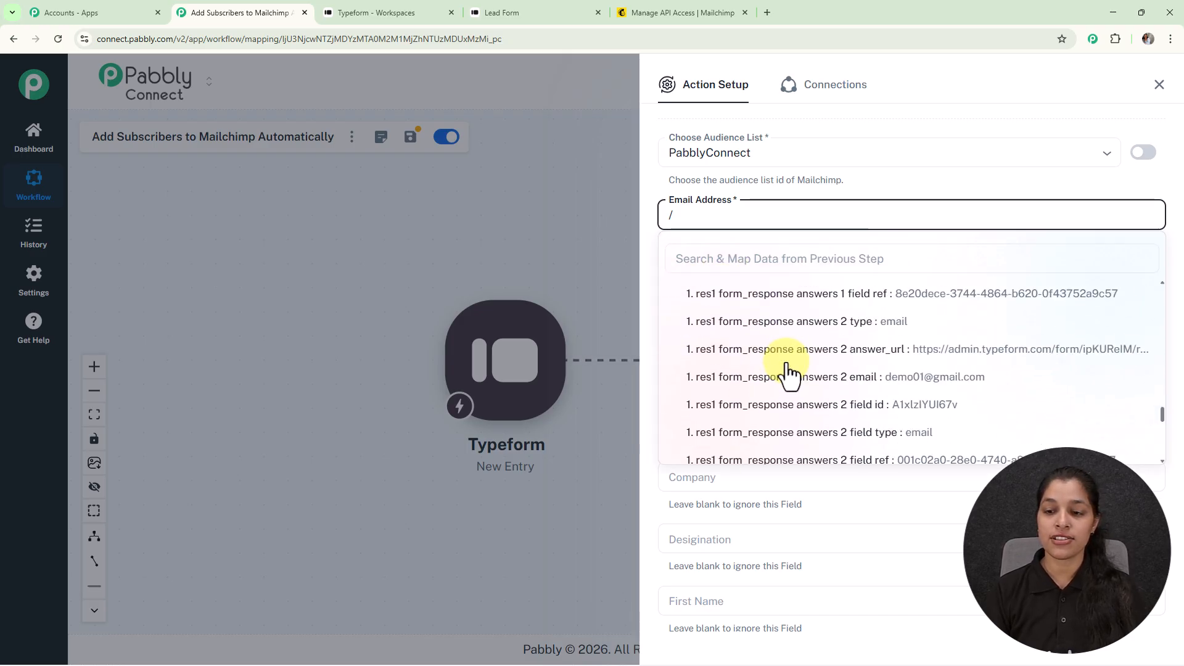
pyautogui.click(807, 377)
# Map the Typeform first-name answer into the First Name field
pyautogui.scroll(-5, 780, 336)
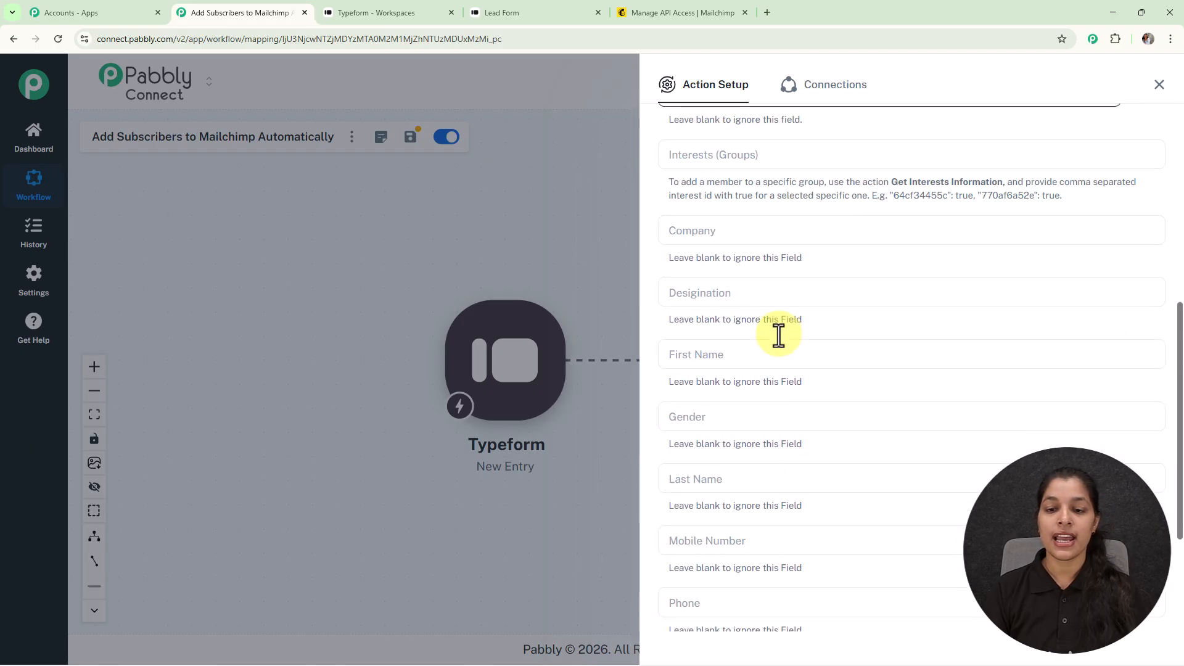
pyautogui.scroll(1, 778, 335)
pyautogui.scroll(-1, 779, 336)
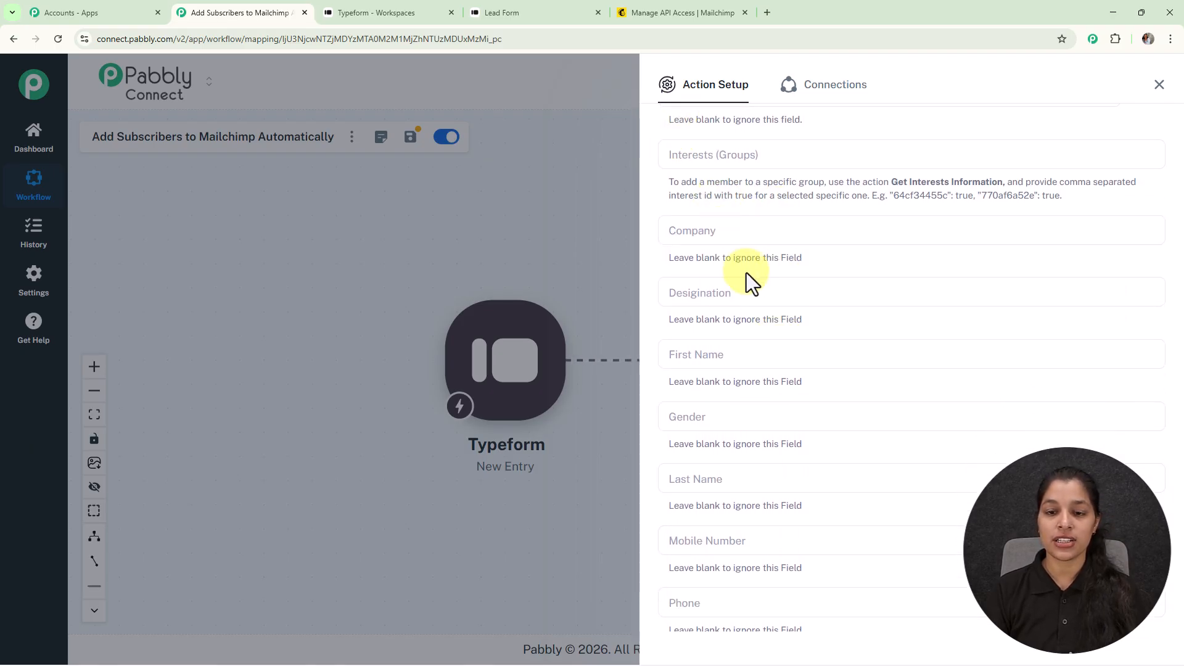
pyautogui.click(731, 355)
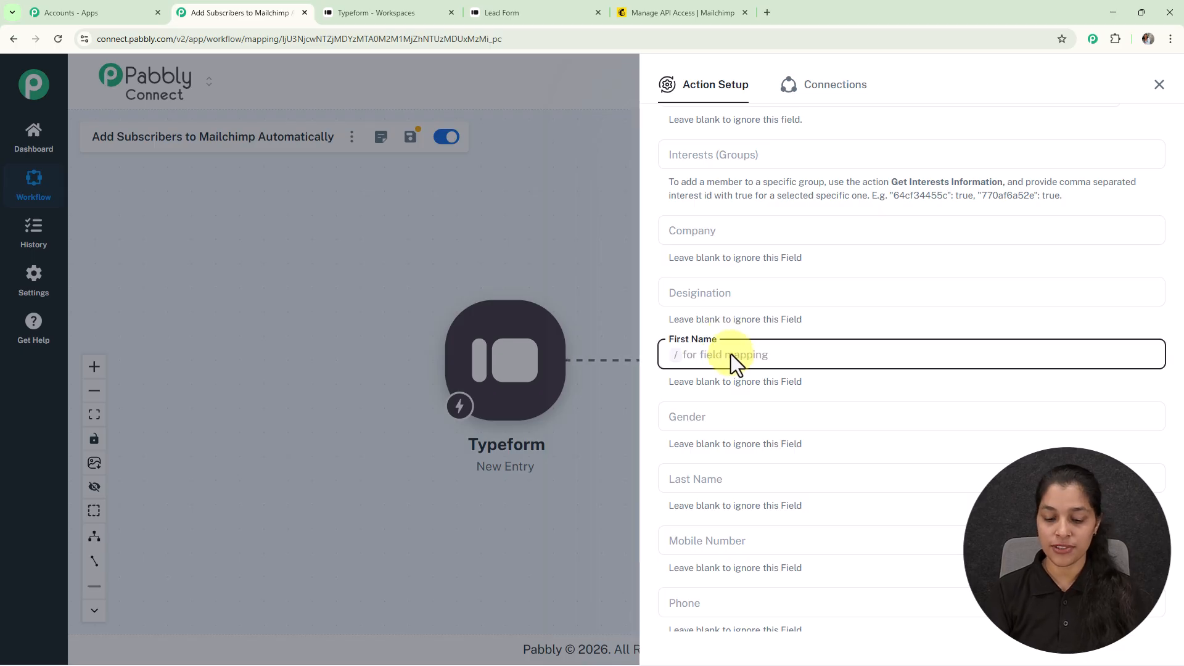
pyautogui.write('/')
pyautogui.click(703, 445)
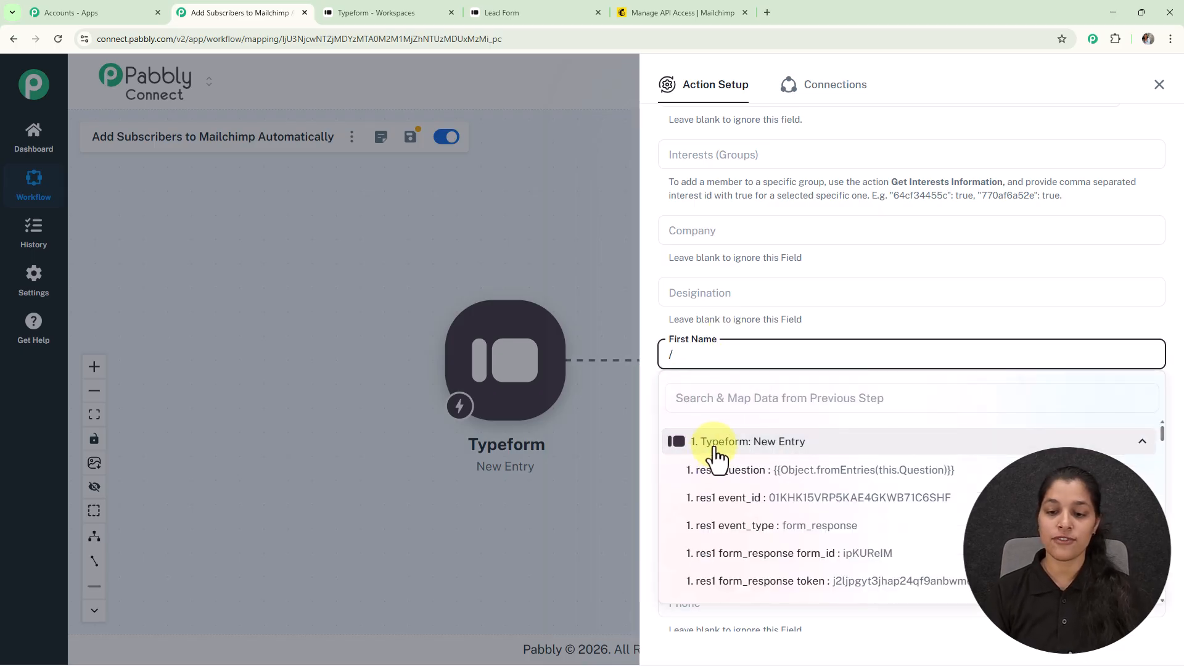
pyautogui.scroll(-5, 750, 503)
pyautogui.scroll(-8, 749, 499)
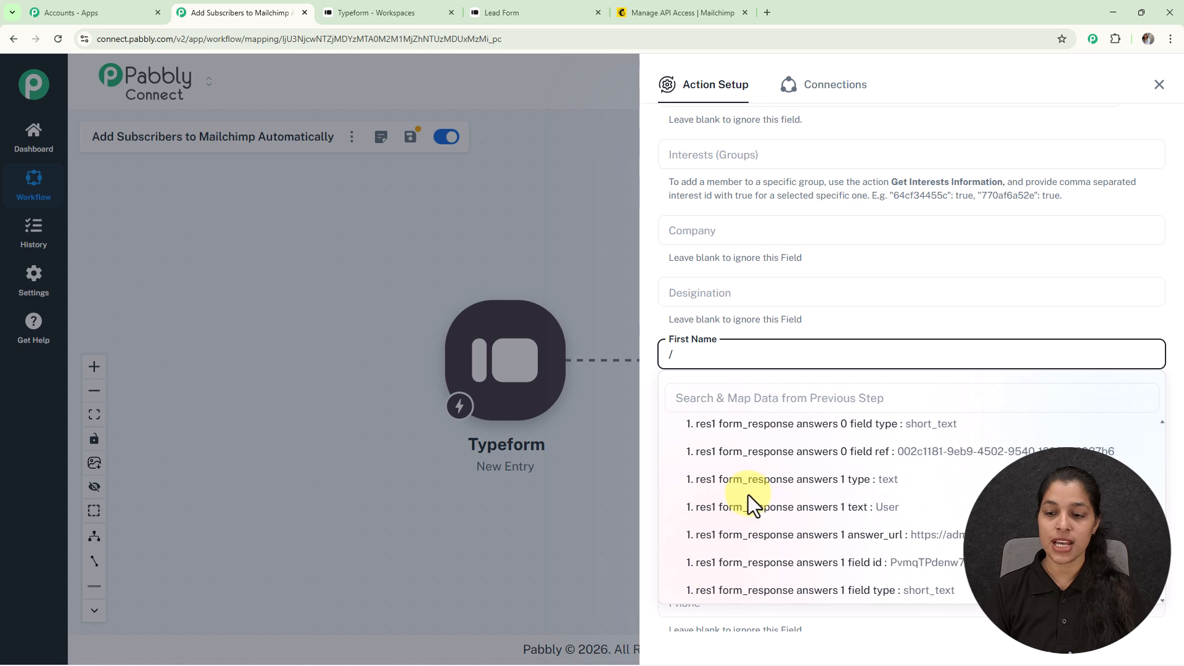
pyautogui.scroll(2, 748, 494)
pyautogui.click(757, 468)
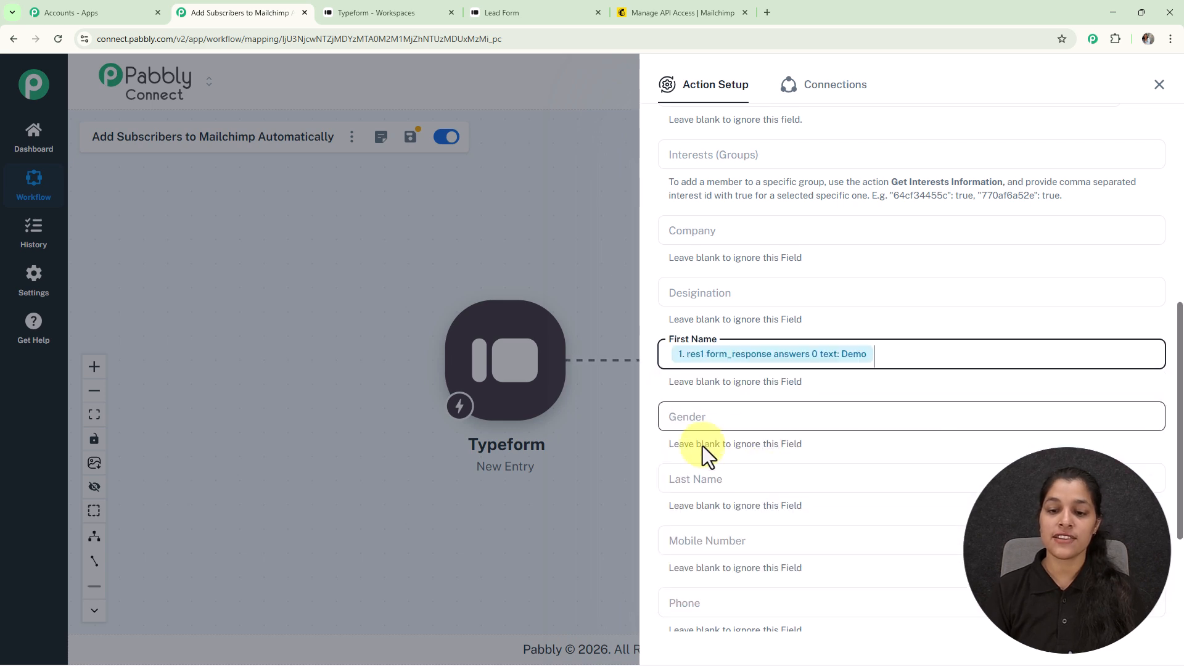
# Map the last-name answer into Last Name and phone_number into Mobile Number
pyautogui.click(711, 486)
pyautogui.write('/')
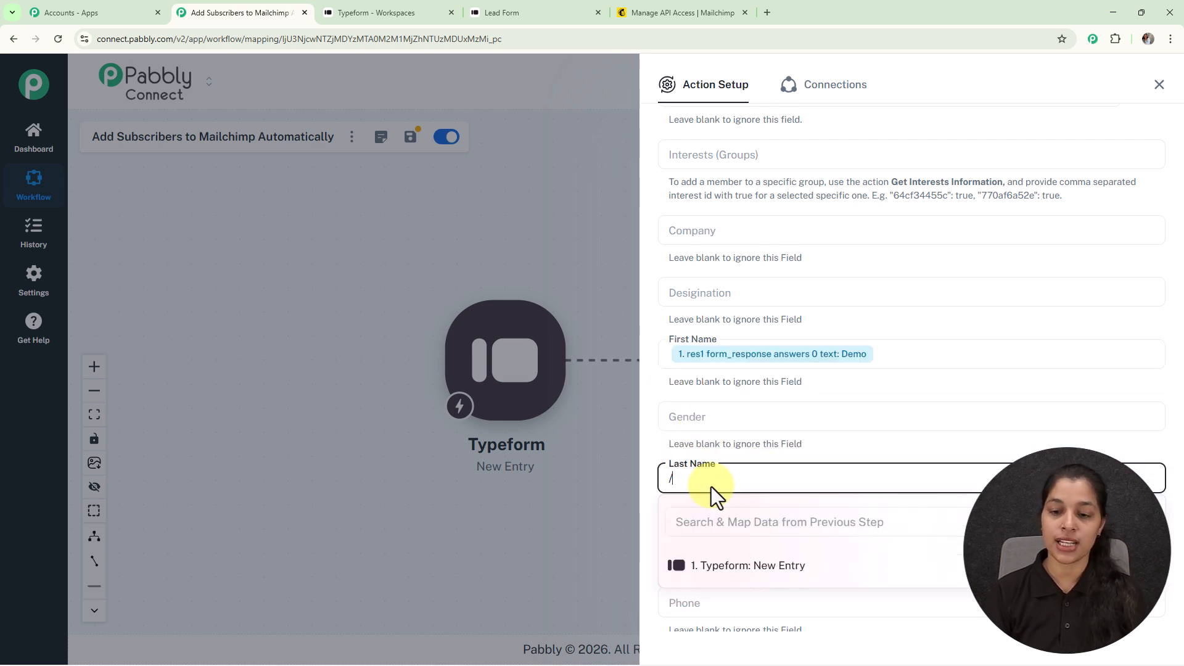
pyautogui.click(851, 550)
pyautogui.scroll(-5, 872, 453)
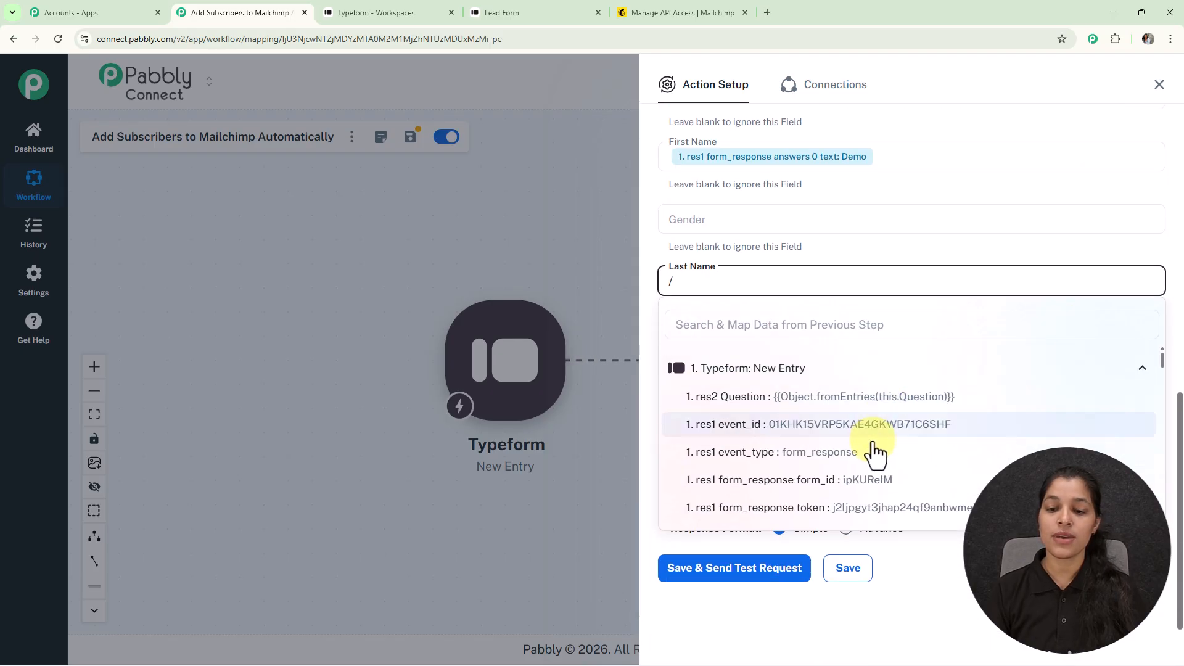
pyautogui.scroll(-10, 874, 466)
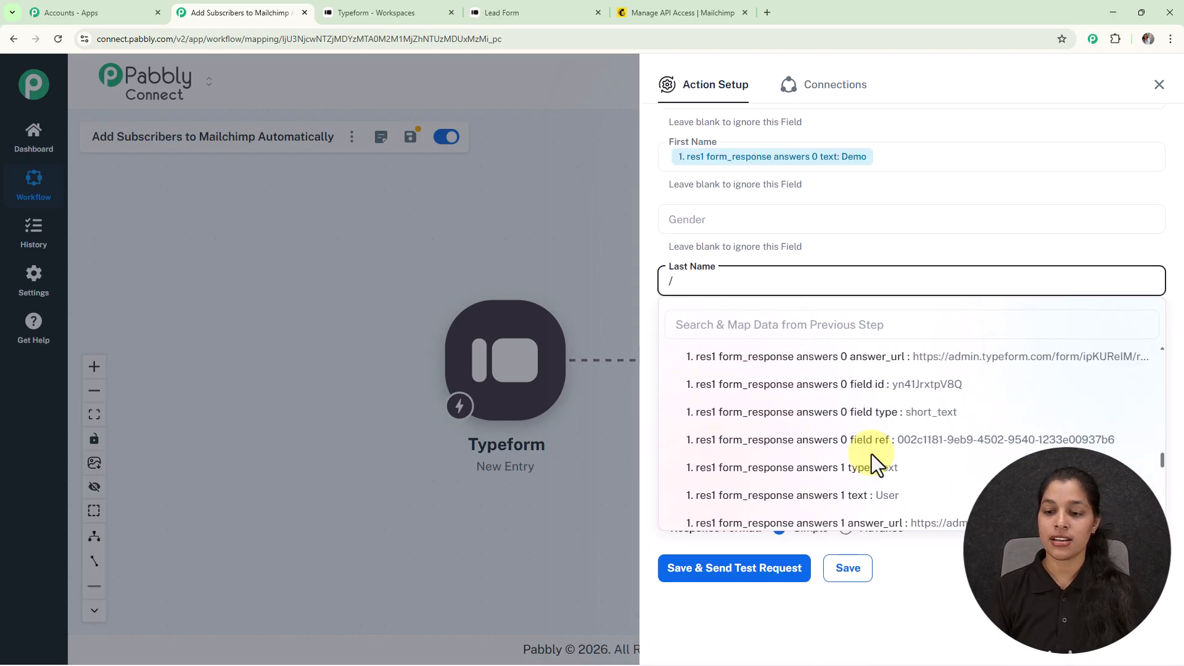
pyautogui.click(854, 373)
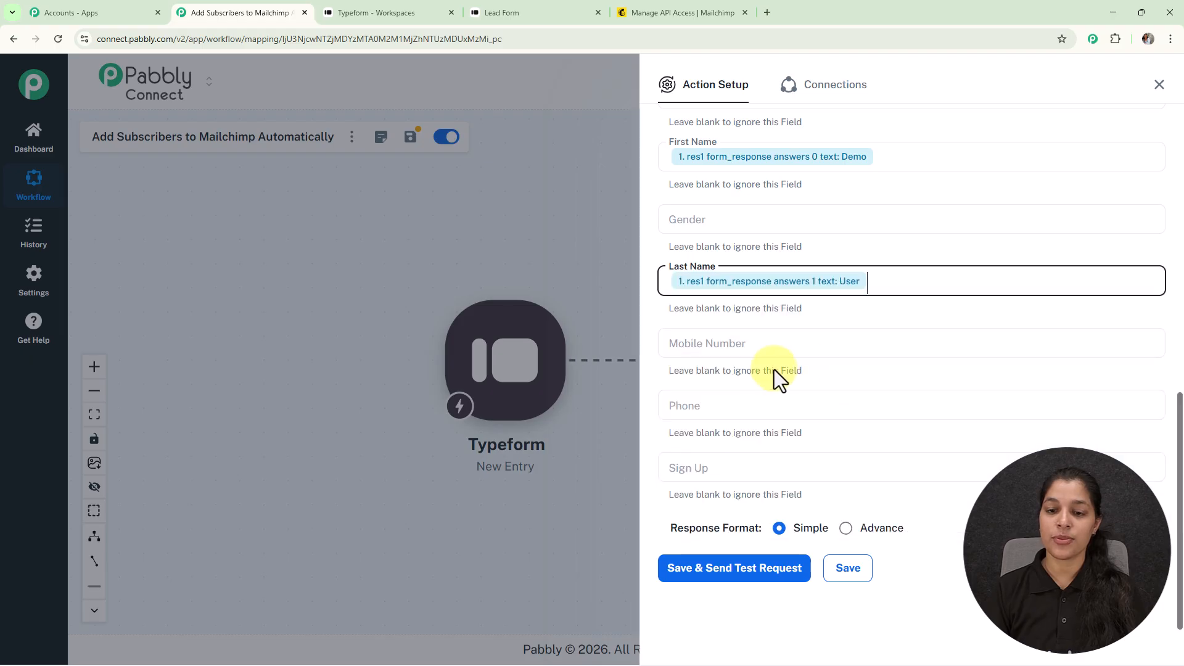
pyautogui.click(760, 341)
pyautogui.write('/')
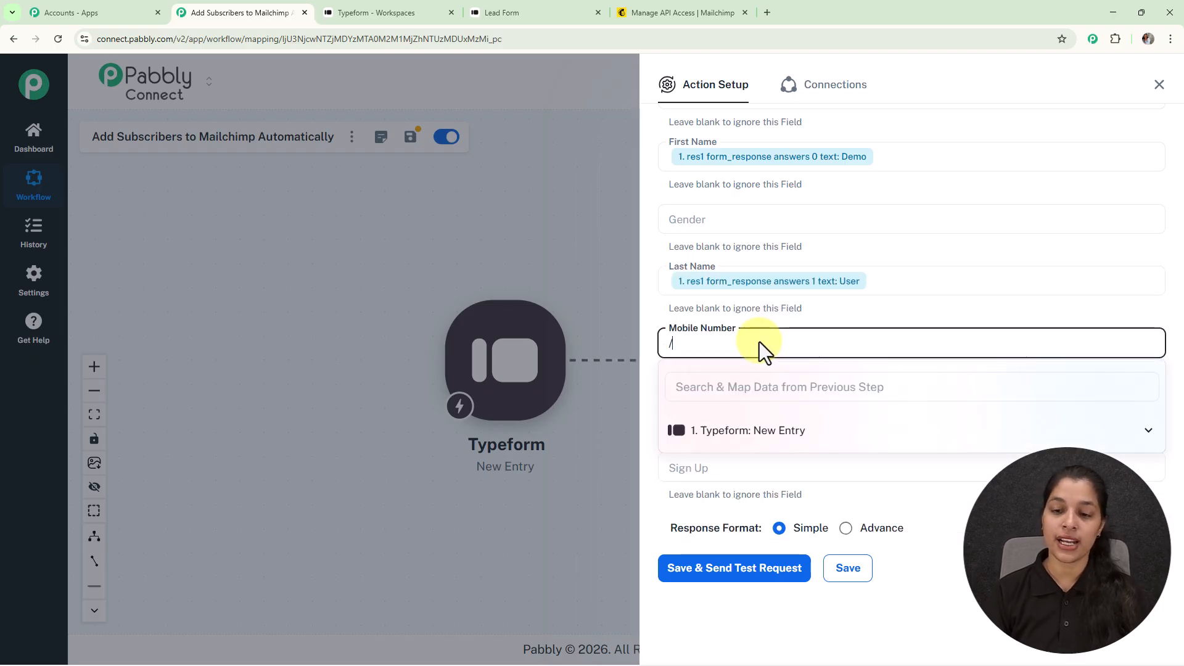
pyautogui.click(763, 432)
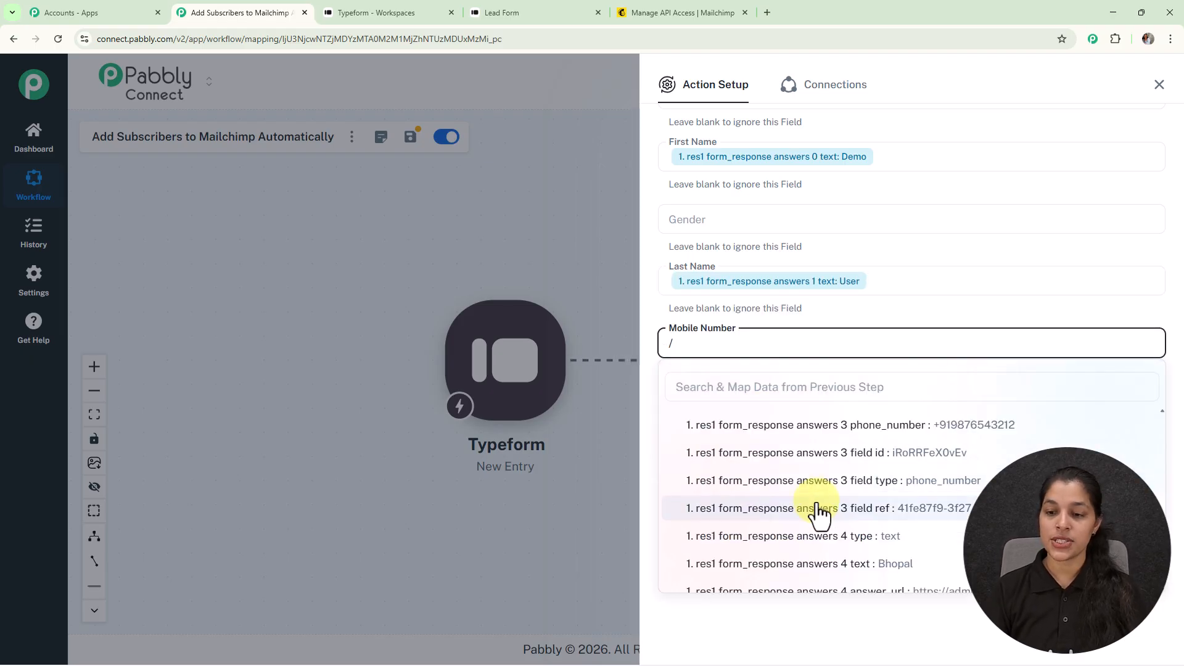
pyautogui.click(826, 426)
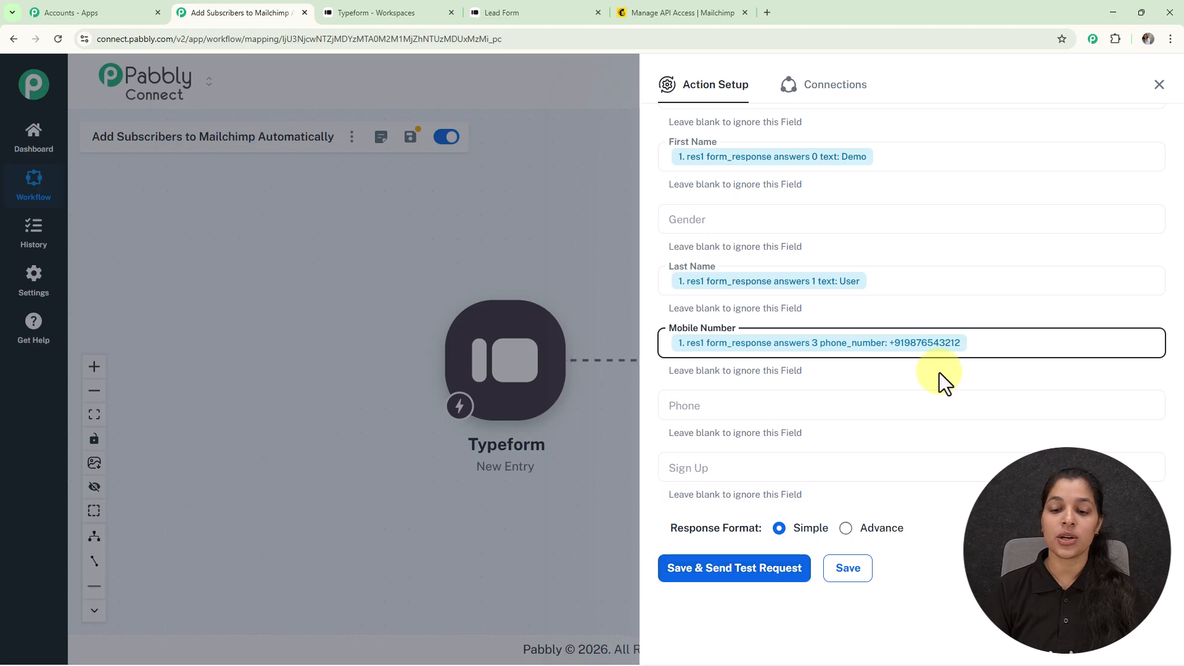
# Save the Mailchimp action with a test request, then view Mailchimp's contacts list
pyautogui.click(751, 565)
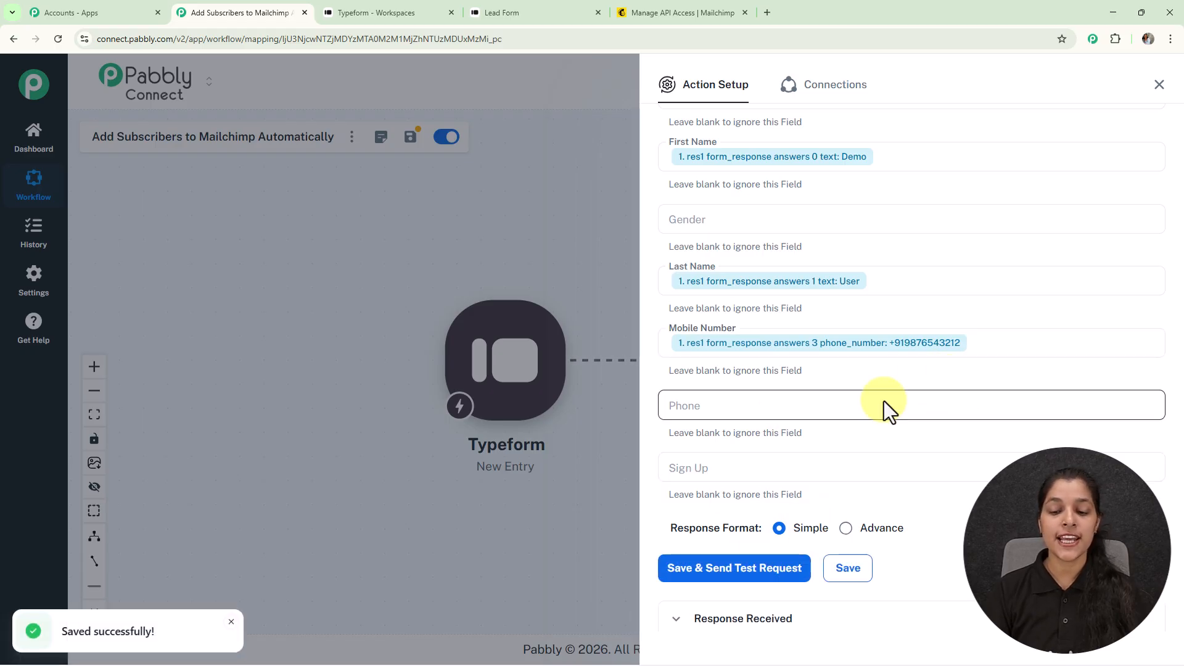
pyautogui.scroll(-2, 919, 482)
pyautogui.scroll(10, 919, 482)
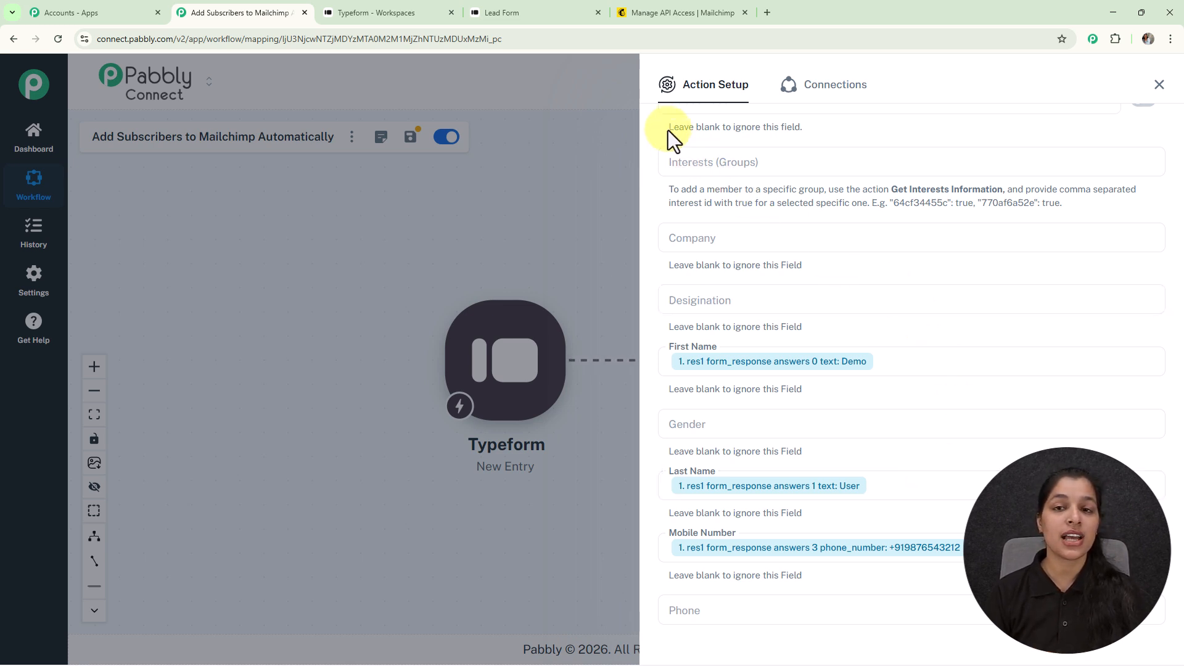
pyautogui.click(667, 13)
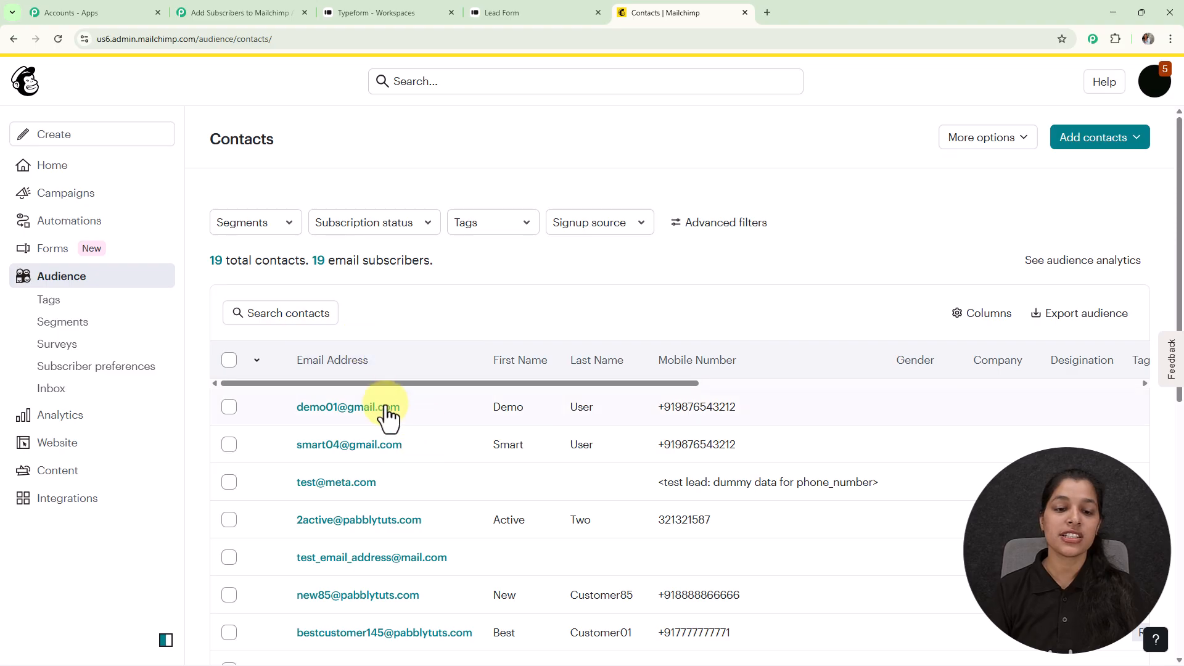
# Review the new test contact's profile showing name, email and mobile number
pyautogui.click(351, 407)
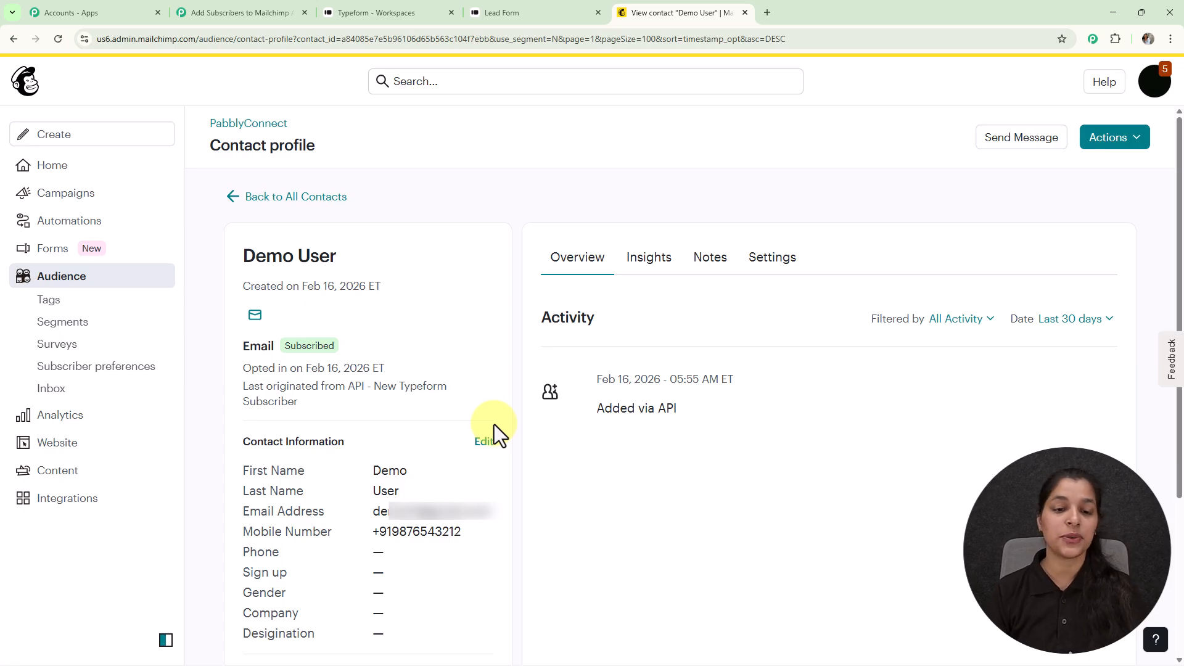
pyautogui.scroll(-3, 494, 424)
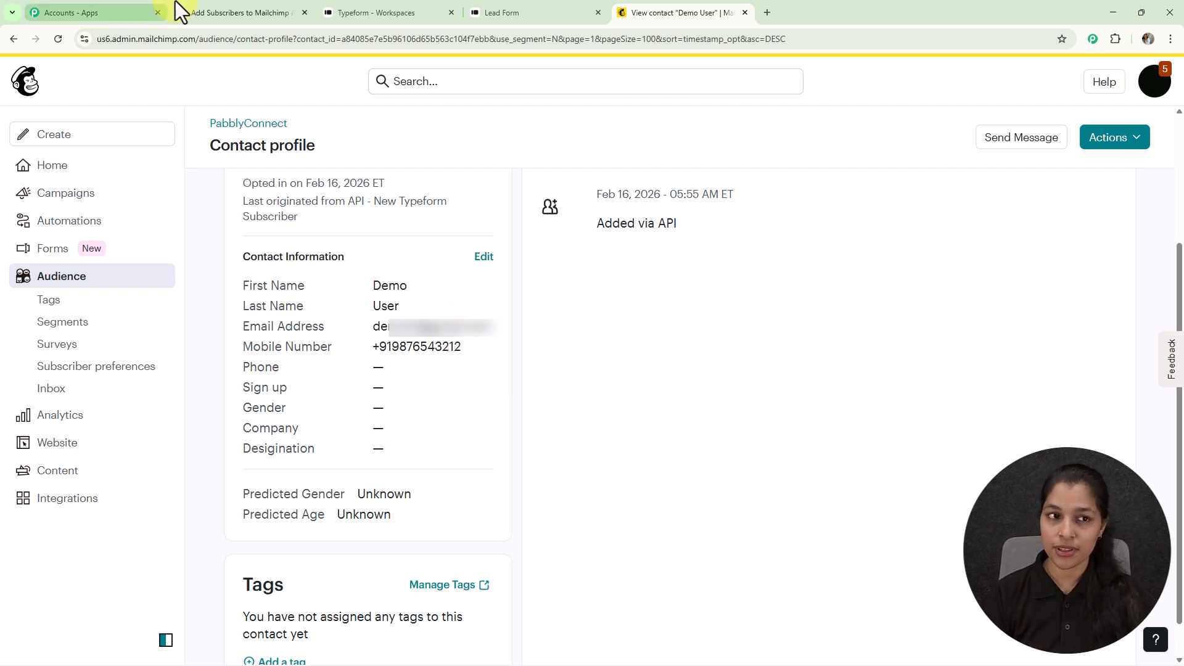
pyautogui.click(198, 12)
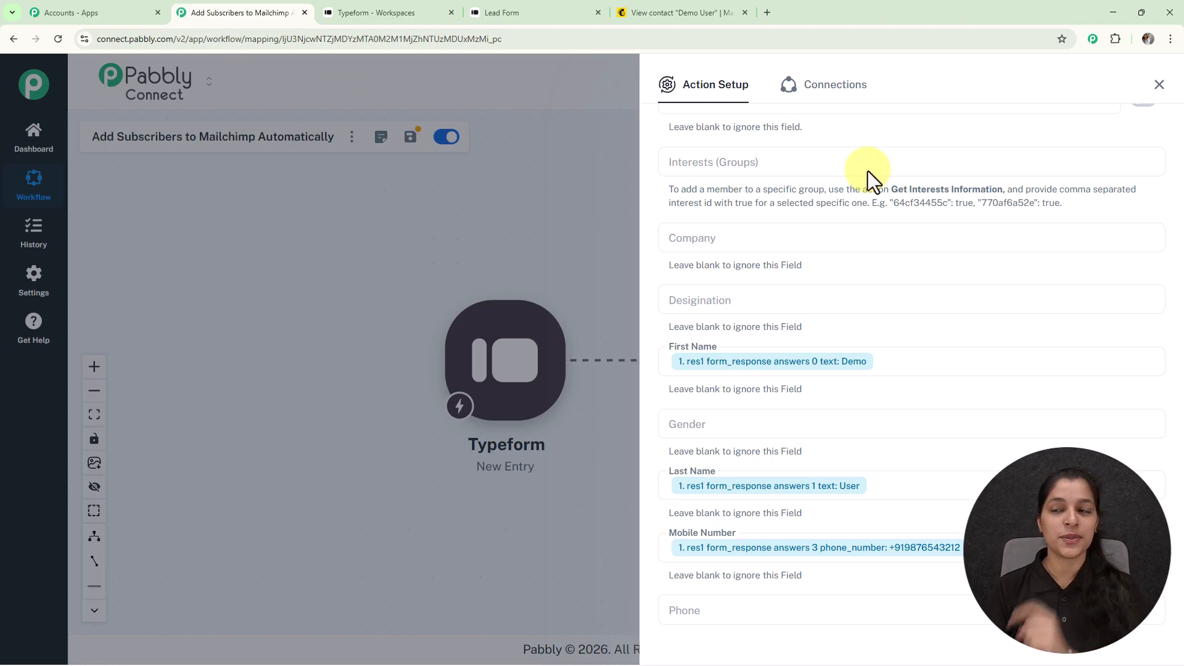
# Close the Mailchimp Action Setup panel and reposition the canvas to show both workflow steps
pyautogui.click(1159, 84)
pyautogui.scroll(2, 639, 298)
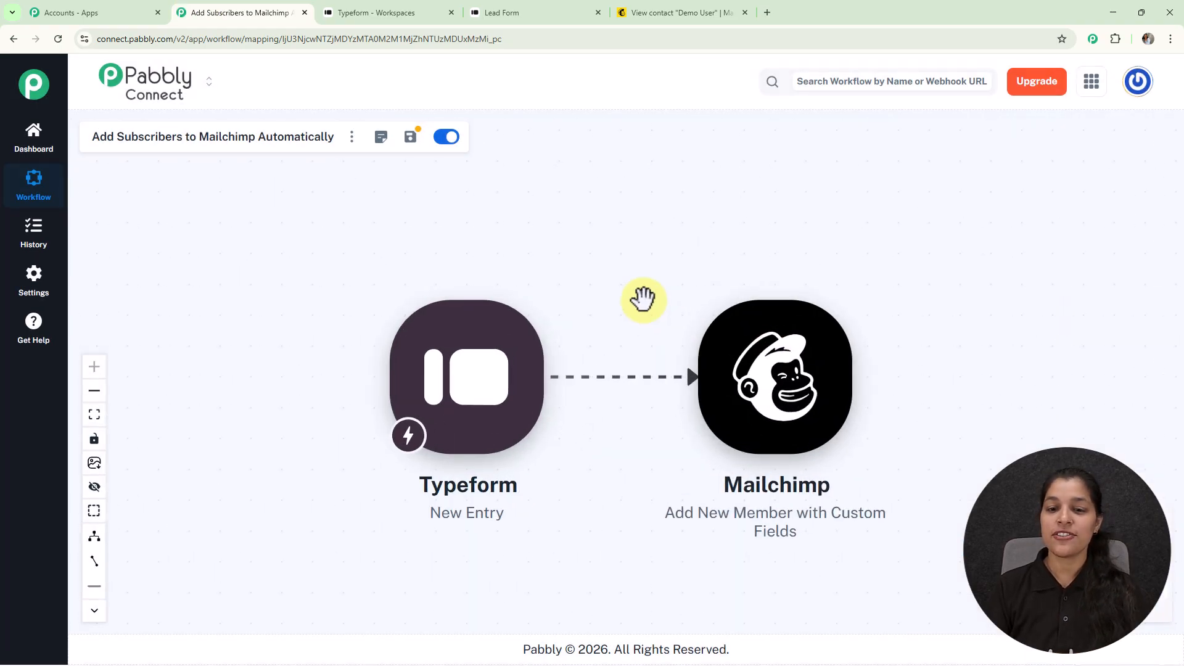
pyautogui.moveTo(639, 299); pyautogui.dragTo(632, 256)
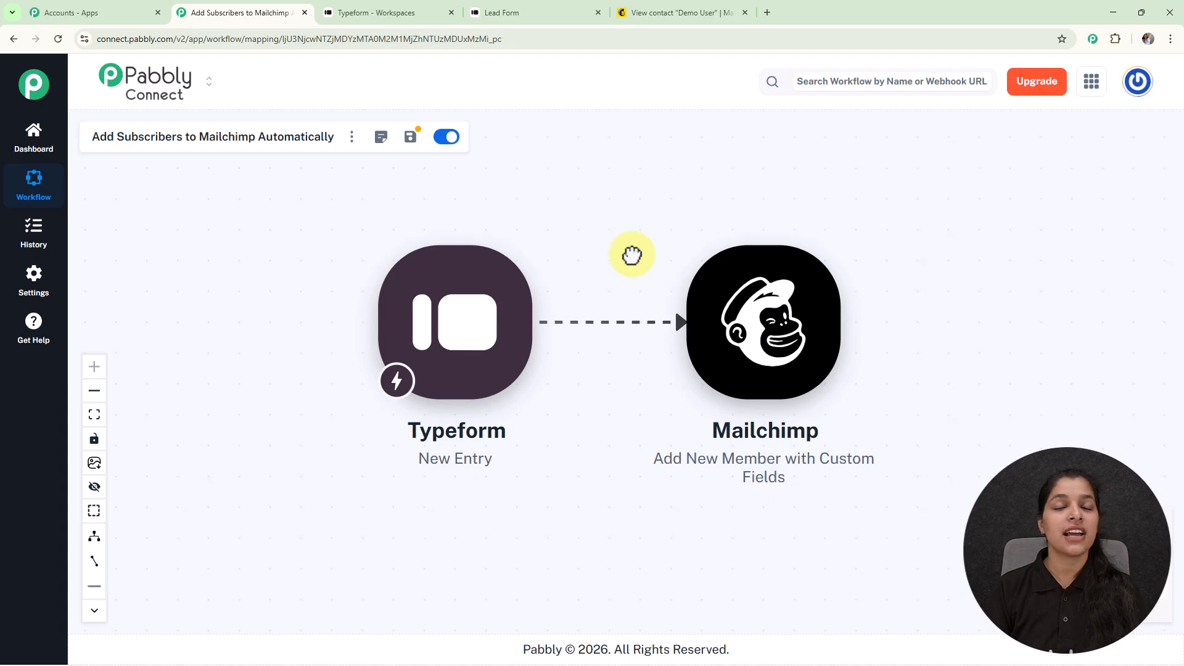